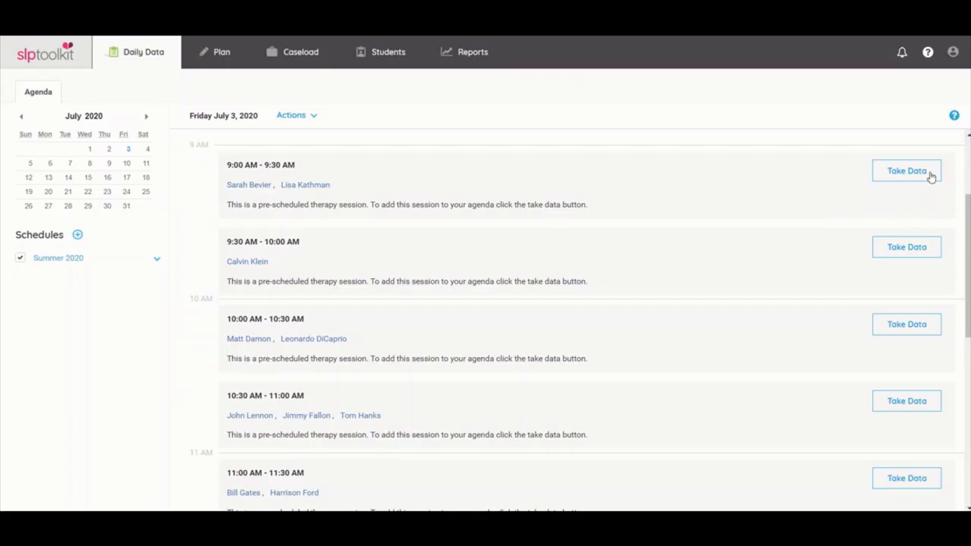
Step: Start data collection for the Jul 3 9:00 AM session and open its two-student session page
left_click(907, 170)
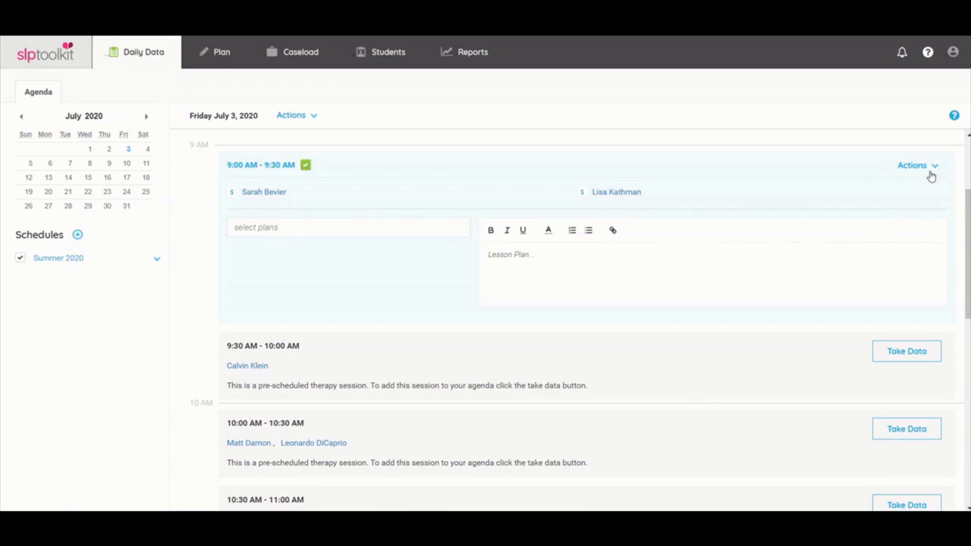
left_click(933, 167)
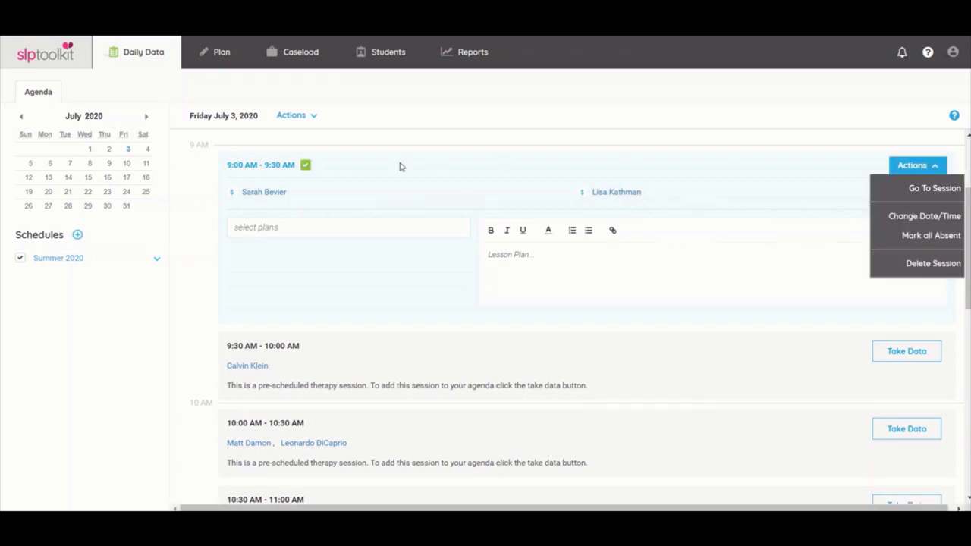
left_click(276, 169)
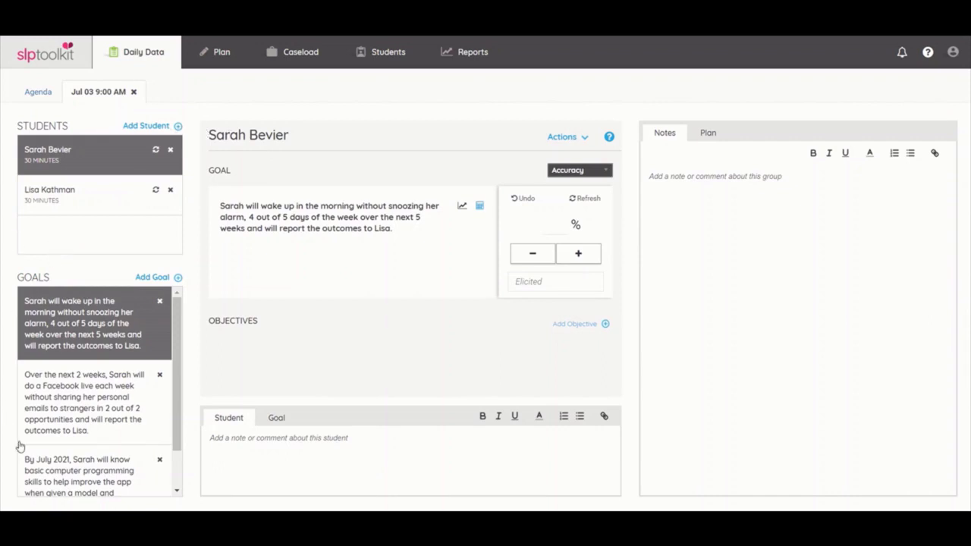
Step: Remove the wake-up and programming goals from the first student, then reload her goals
left_click(161, 302)
left_click(170, 386)
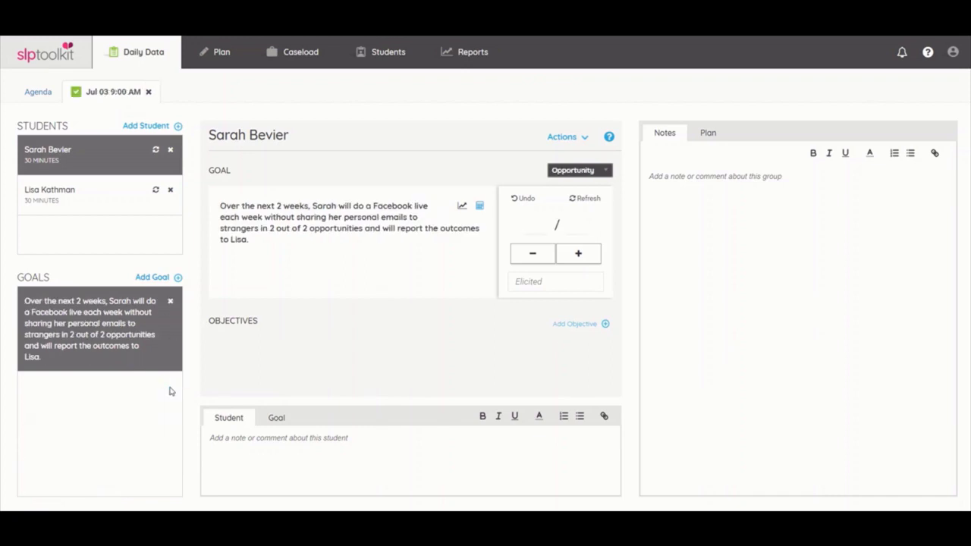
left_click(157, 151)
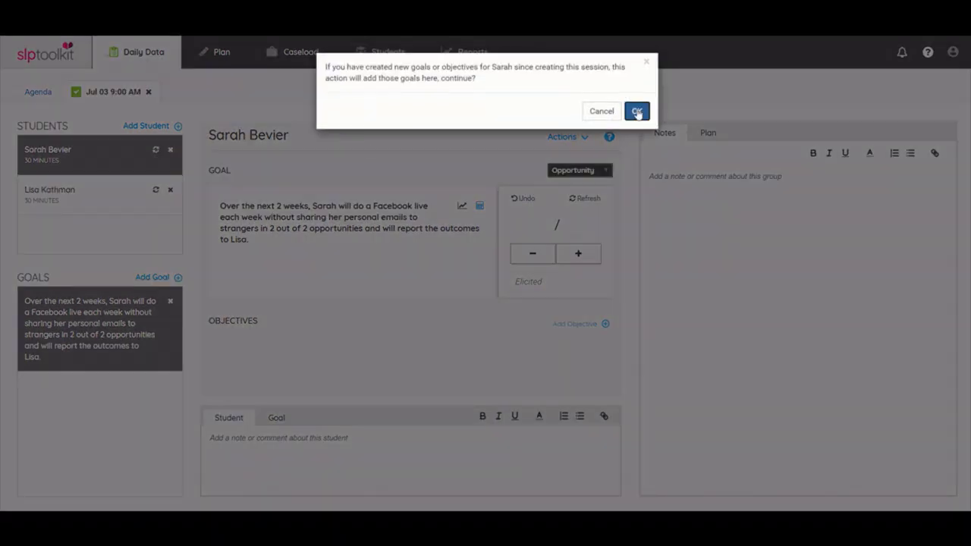
left_click(636, 111)
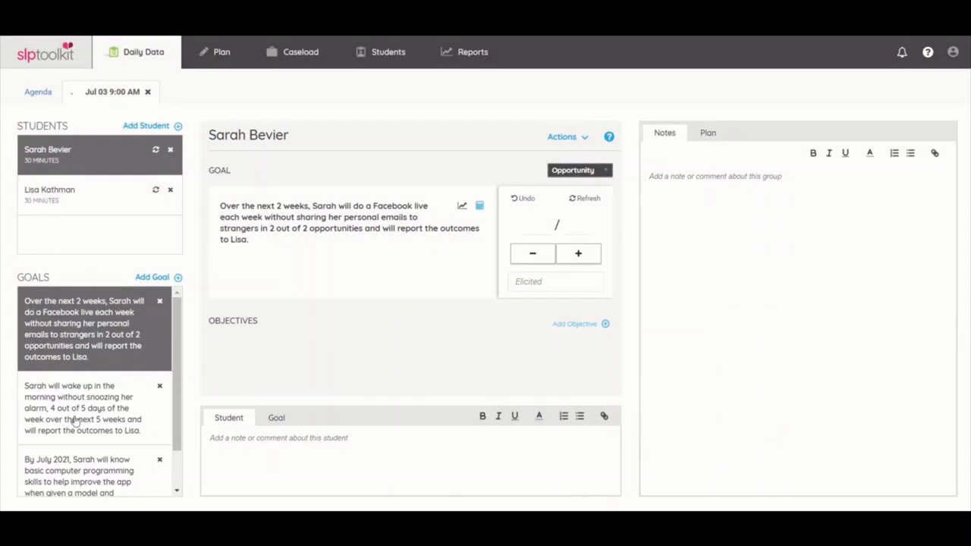
Step: Compare the two students' goal lists, ending back on the first student
left_click(76, 421)
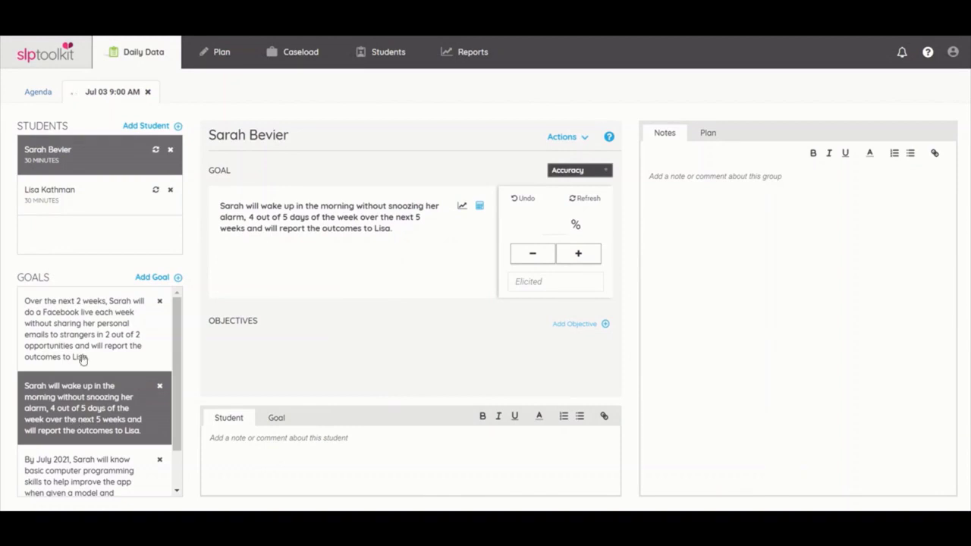
left_click(104, 207)
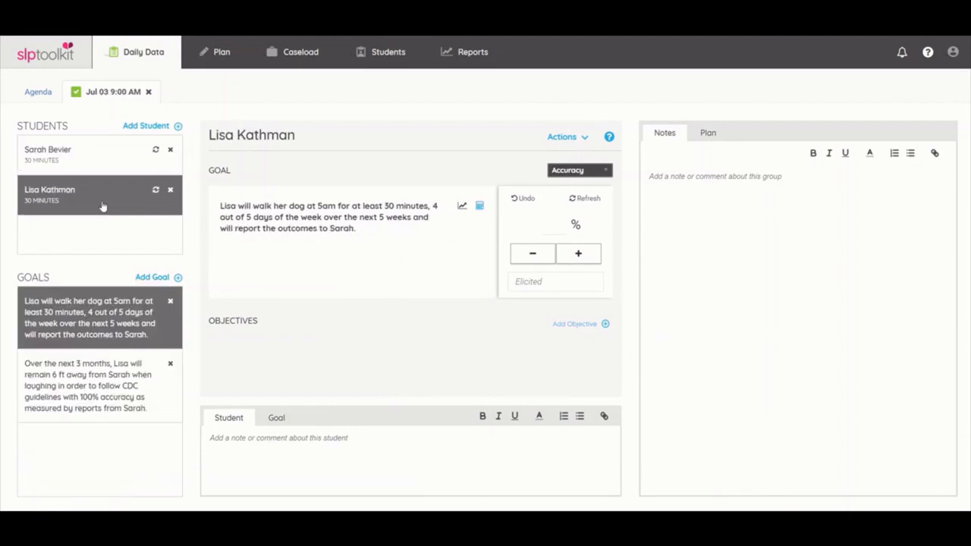
left_click(93, 161)
left_click(91, 187)
left_click(89, 163)
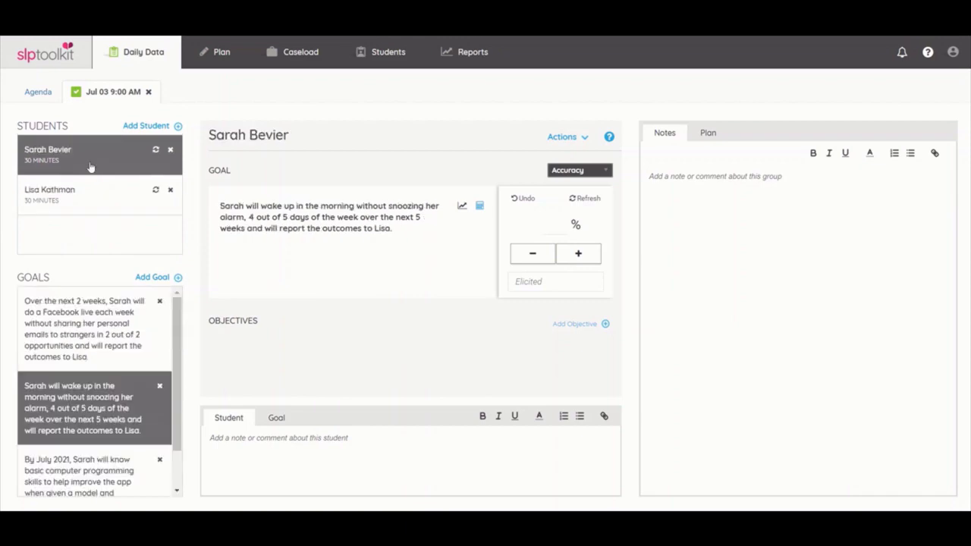
Step: Add the pasted Accuracy goal for /s/ in initial word position at 80%
left_click(142, 278)
left_click(414, 140)
type("Sarah will produce /s/ in initial word position with a verbal model at the word level scoring 80% as evaluated by SLP data taken over 3 consecutive sessions quarterly")
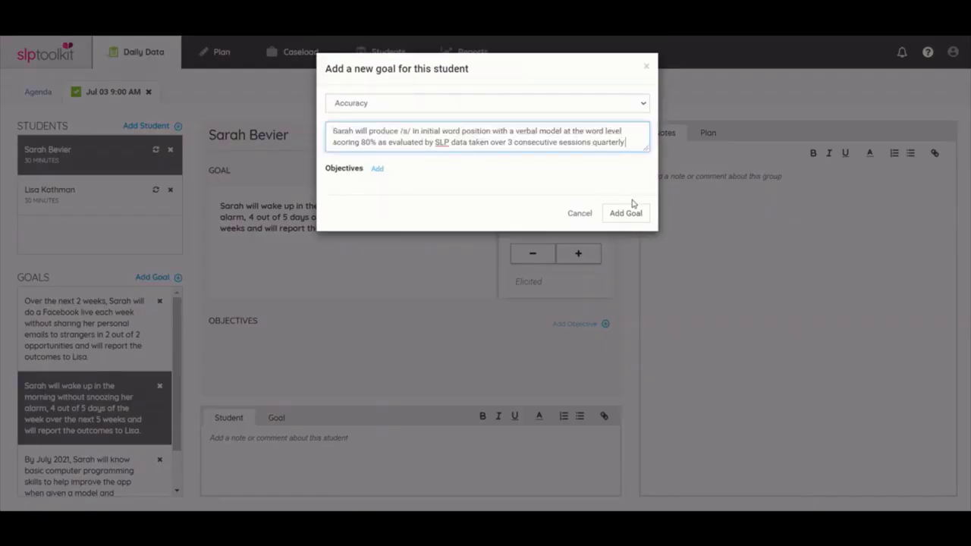
left_click(625, 212)
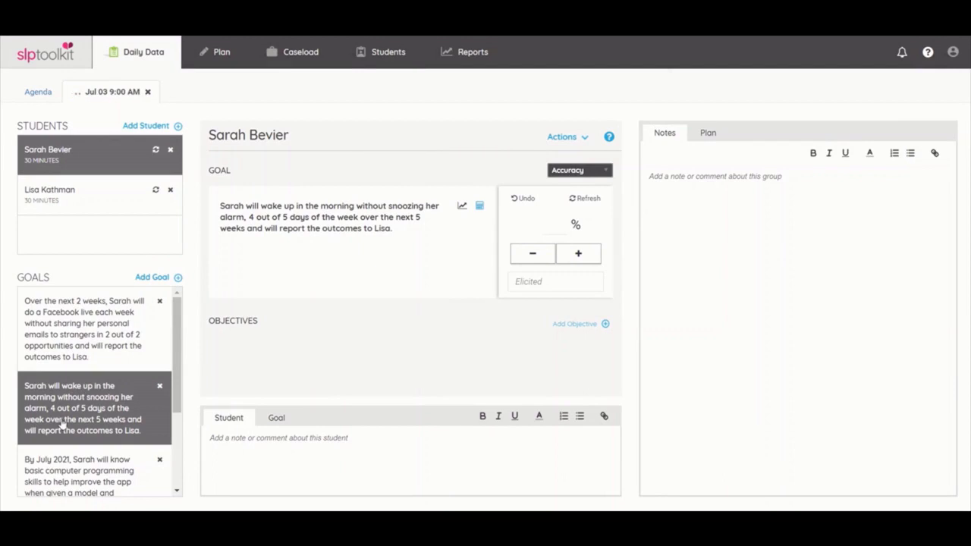
scroll(63, 426, "down", 3)
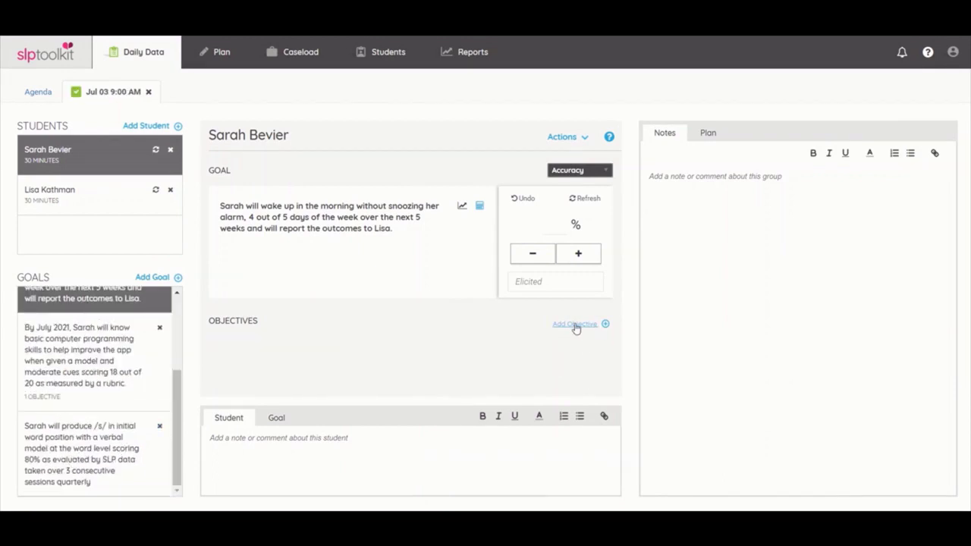
left_click(605, 171)
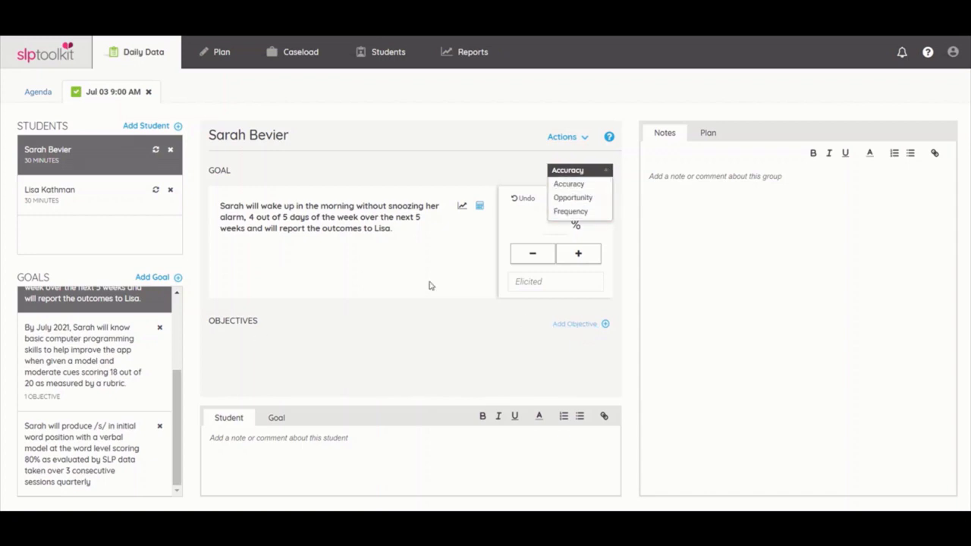
Step: Log two incorrect and two correct trials on the Facebook live goal
scroll(91, 427, "up", 3)
left_click(99, 339)
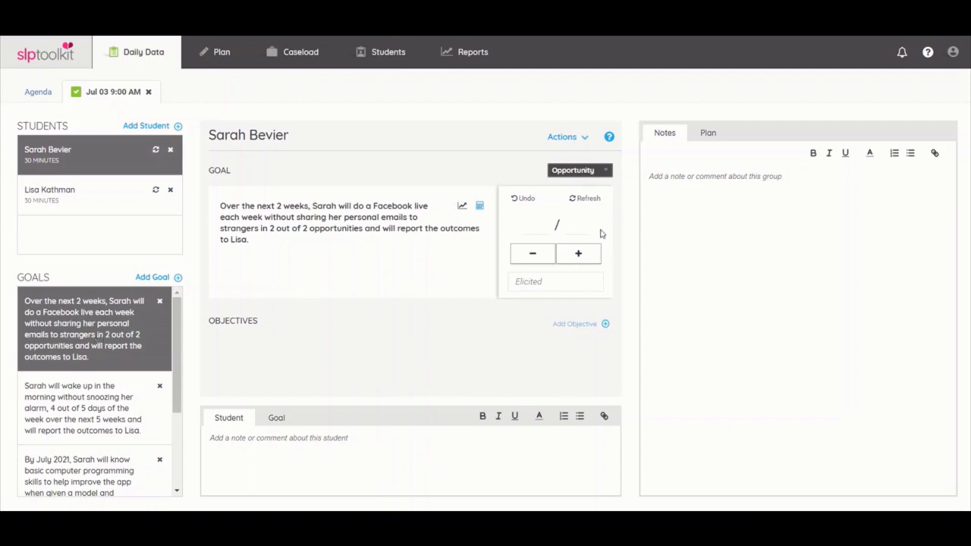
left_click(599, 196)
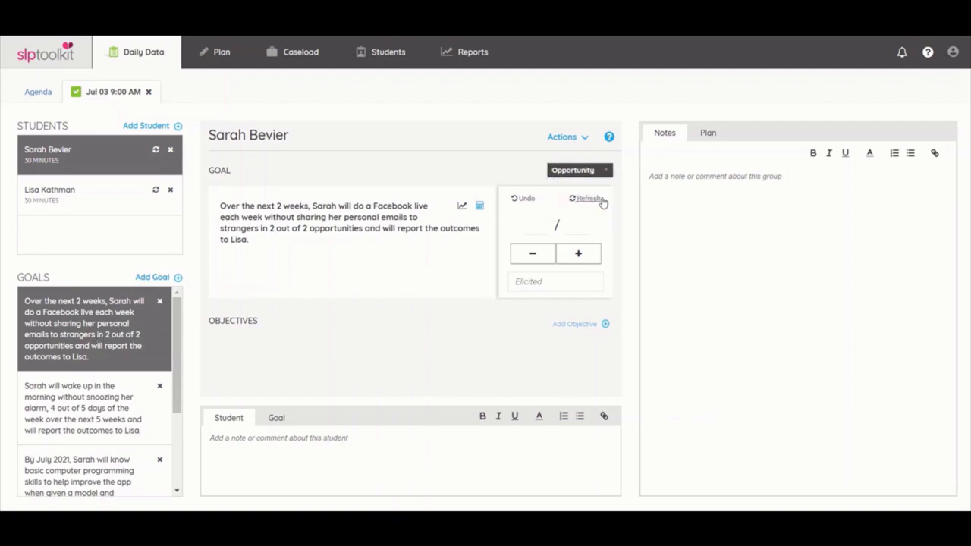
left_click(537, 258)
left_click(574, 255)
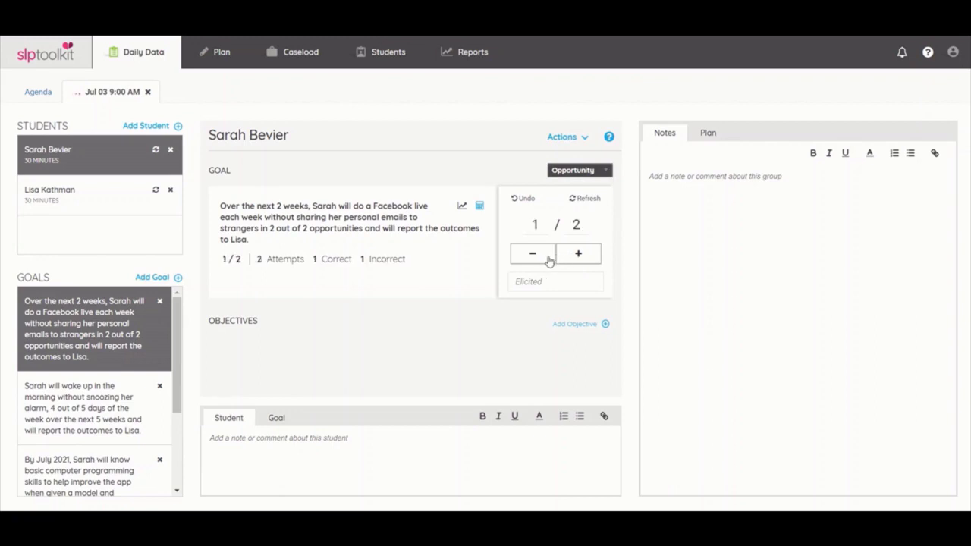
left_click(546, 258)
left_click(574, 255)
Step: Add two counts to the programming class objective's frequency tally
left_click(78, 488)
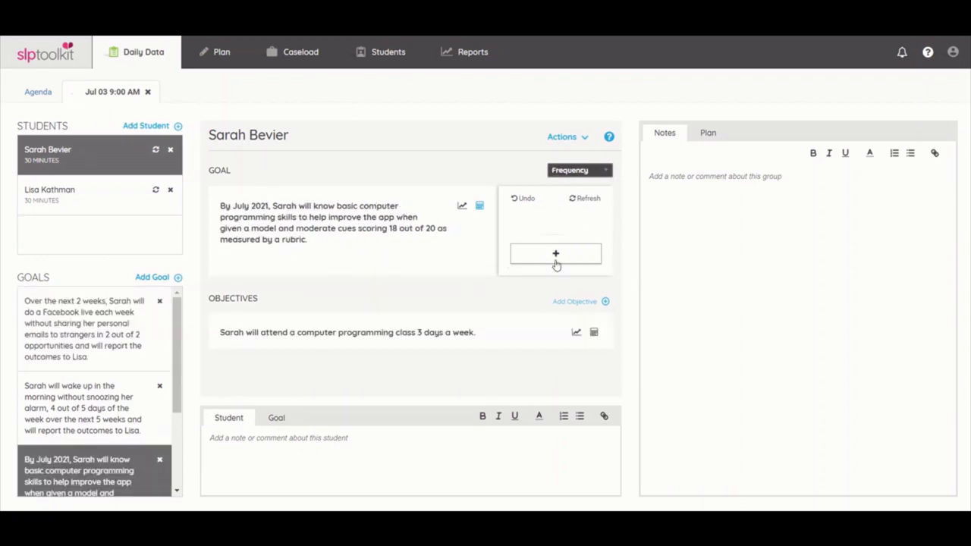
left_click(594, 335)
scroll(559, 373, "down", 1)
left_click(561, 364)
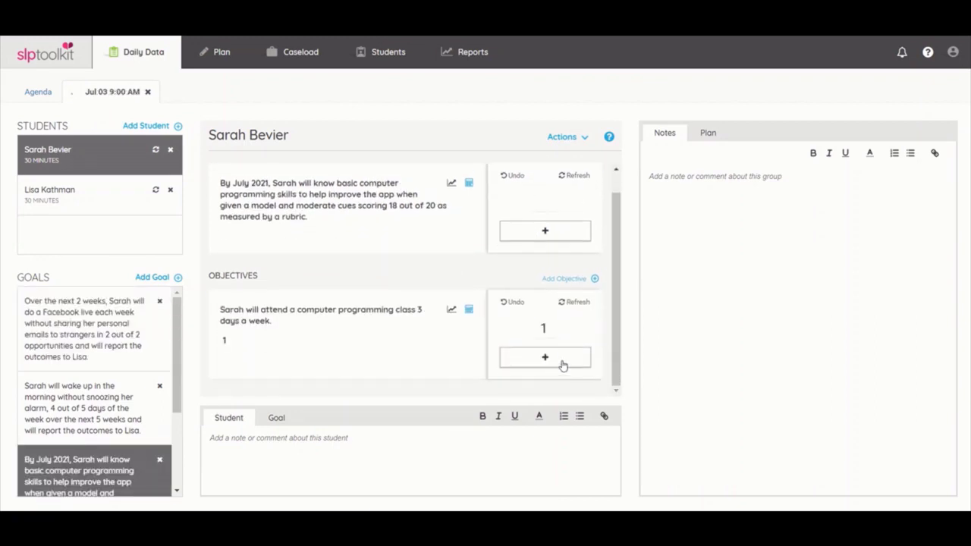
left_click(562, 365)
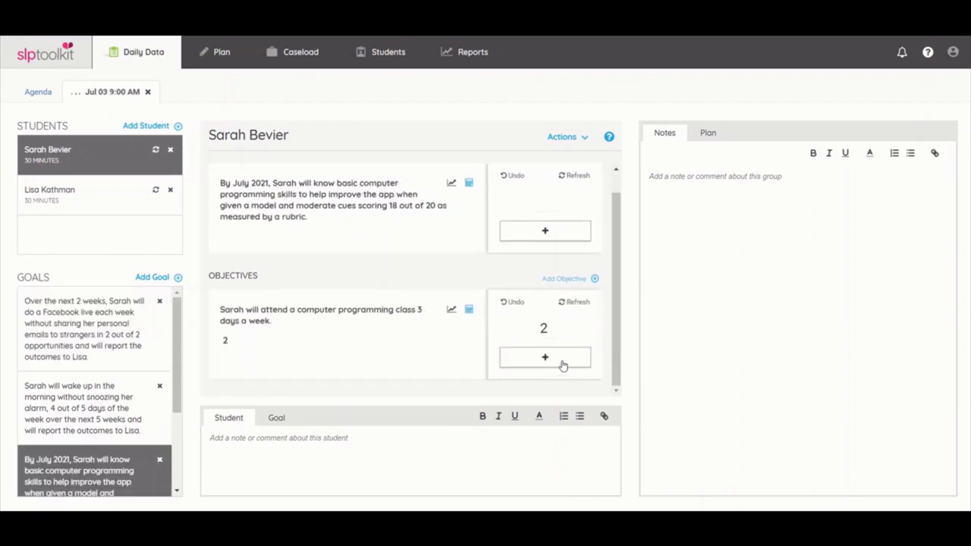
scroll(121, 432, "down", 3)
Step: Score one correct and one incorrect /s/ trial, giving 50% over 2 attempts
left_click(110, 444)
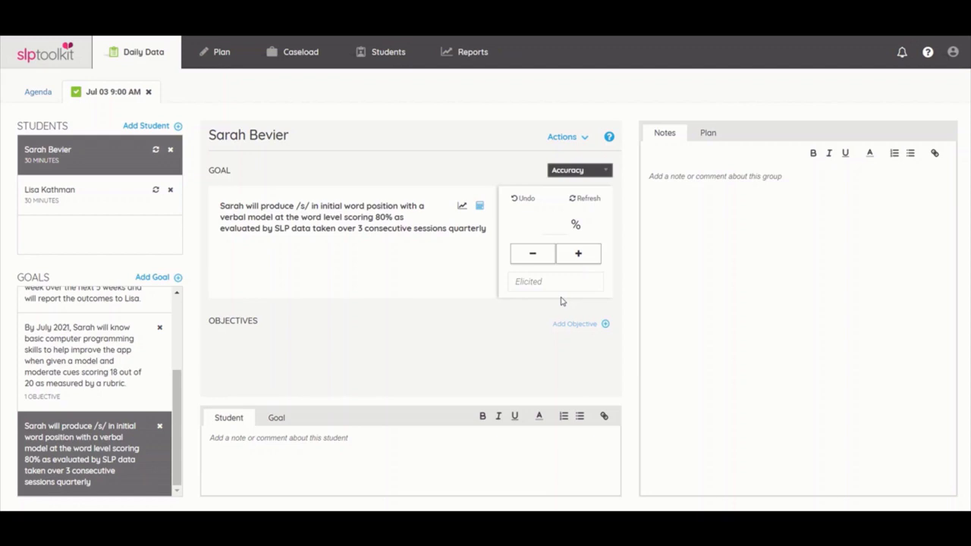
left_click(578, 255)
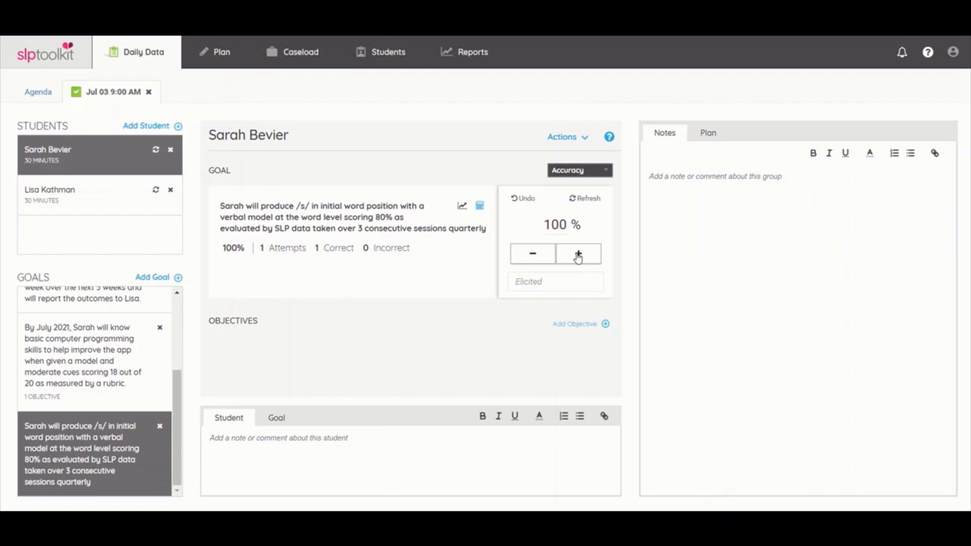
left_click(535, 256)
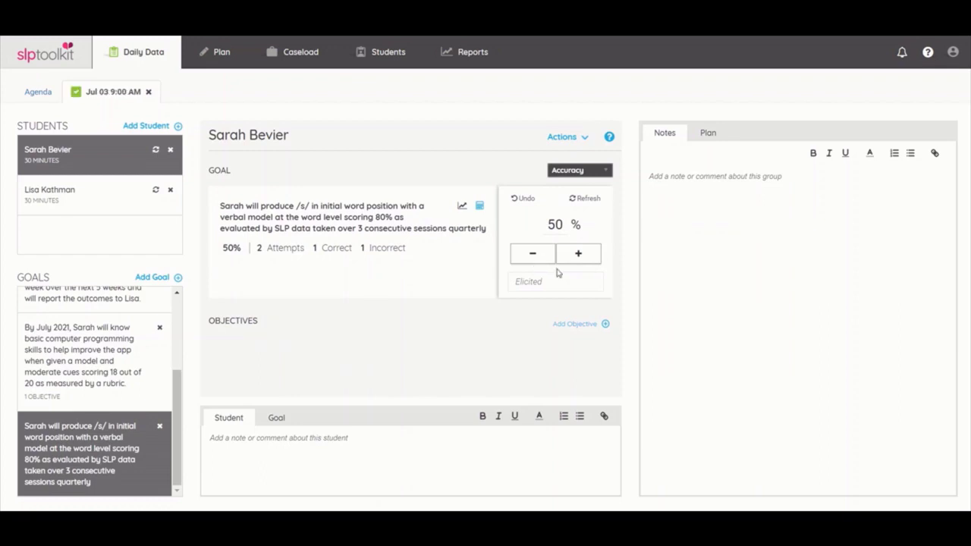
Step: Set the /s/ goal's elicitation level to Model
left_click(549, 281)
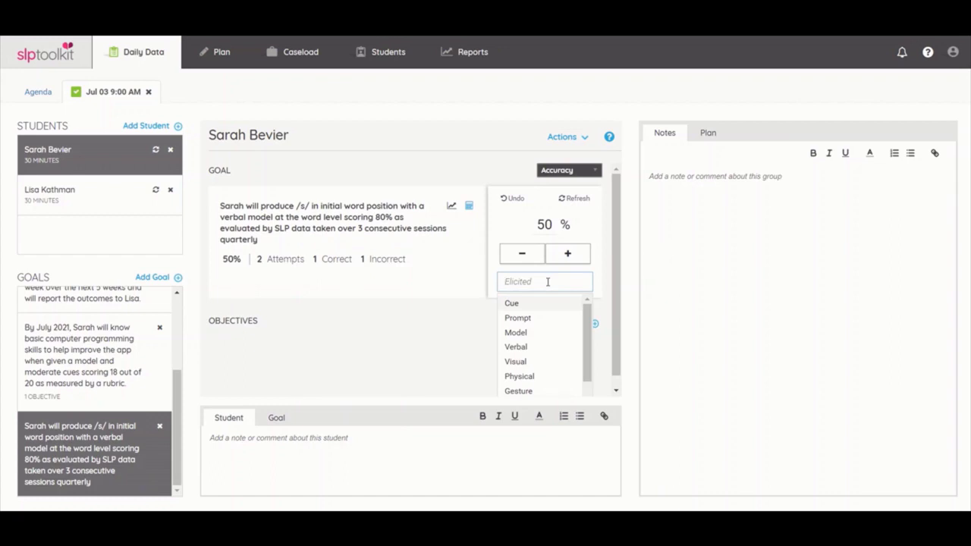
left_click(523, 334)
left_click(479, 286)
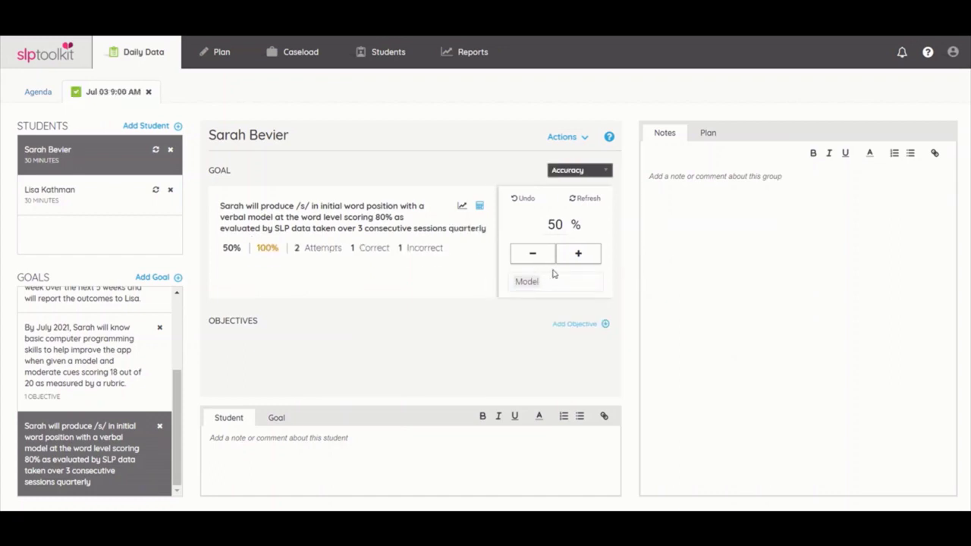
Step: Log correct, incorrect and correct /s/ trials, then undo the last recorded trial
left_click(578, 253)
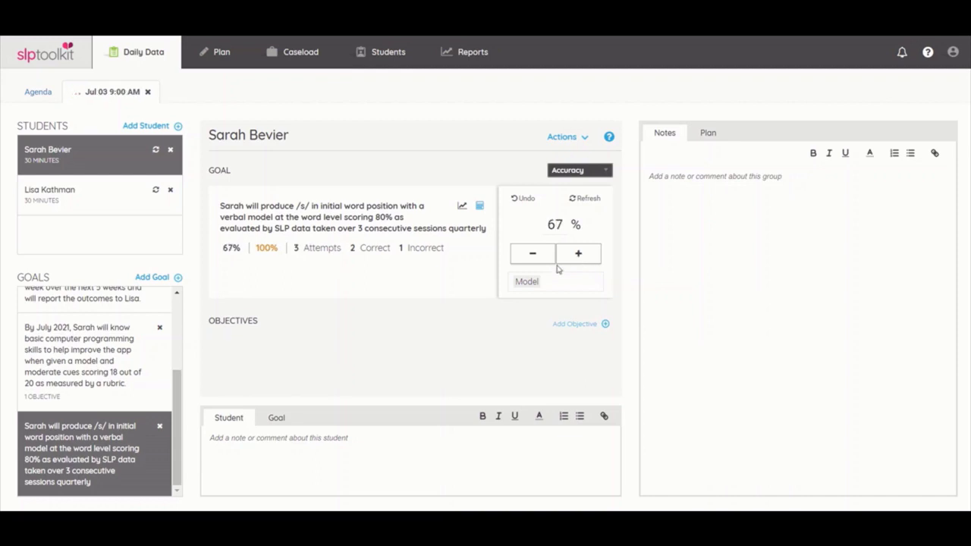
left_click(532, 253)
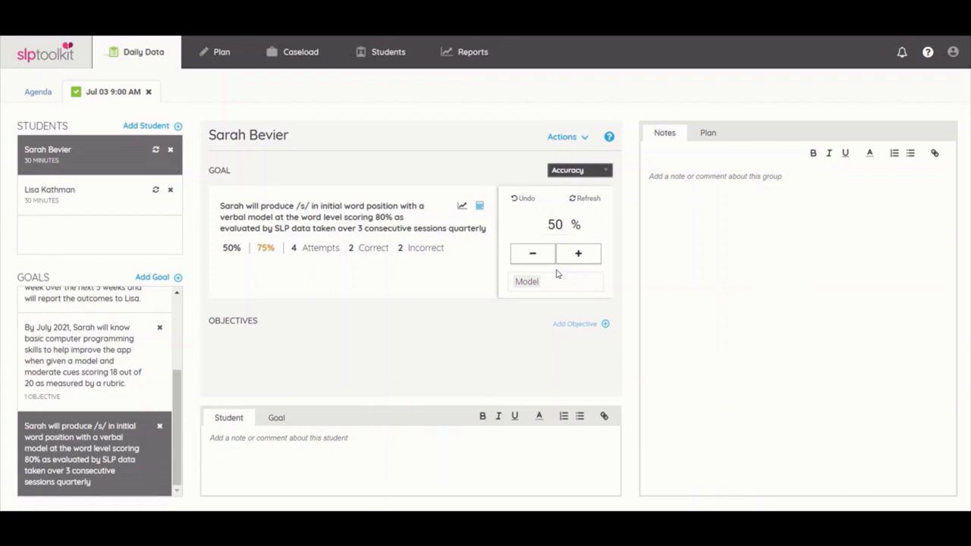
left_click(580, 255)
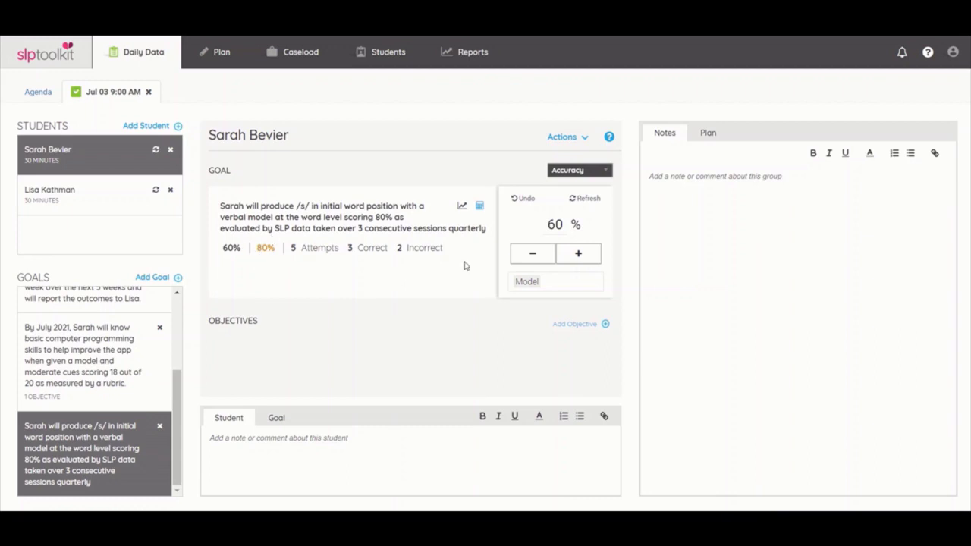
left_click(529, 199)
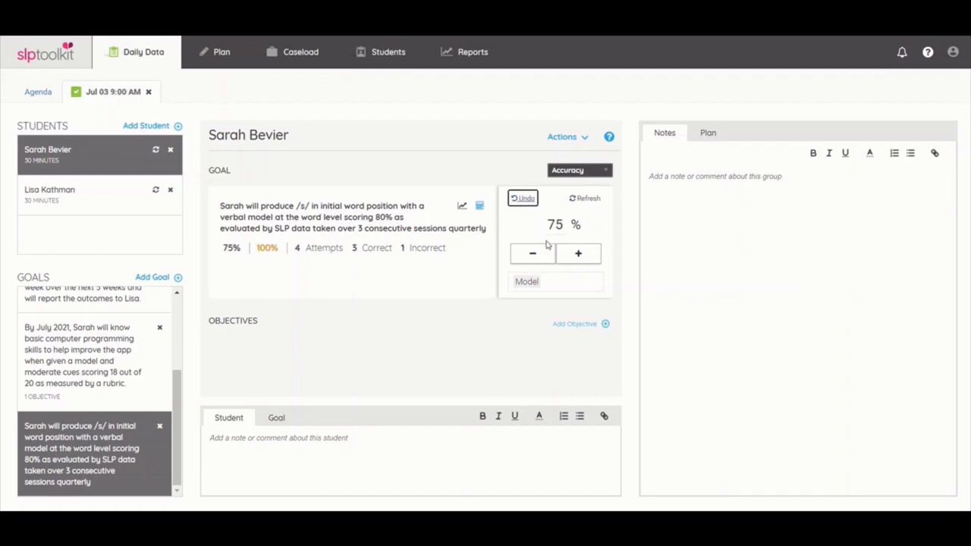
Step: Reset the /s/ goal's counter so no attempts or accuracy remain
left_click(589, 198)
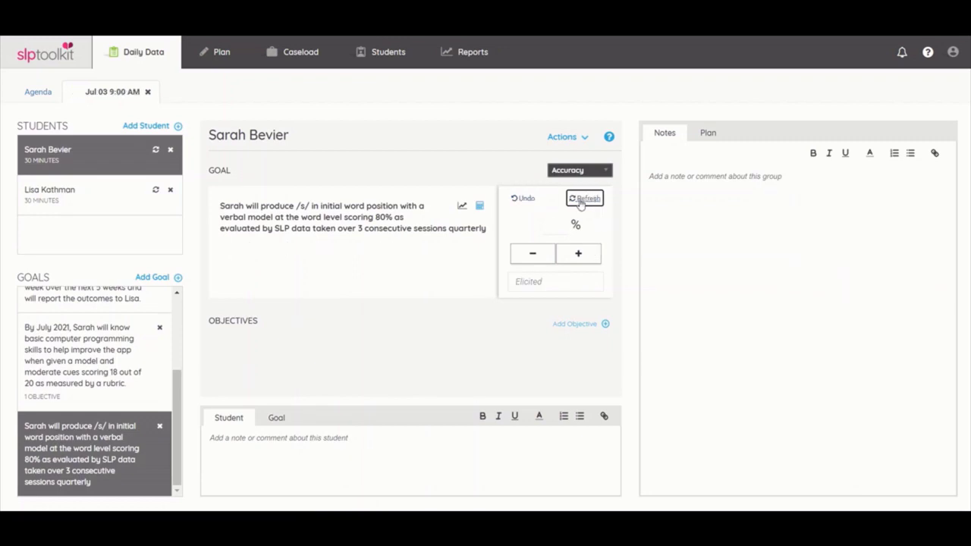
scroll(152, 395, "up", 3)
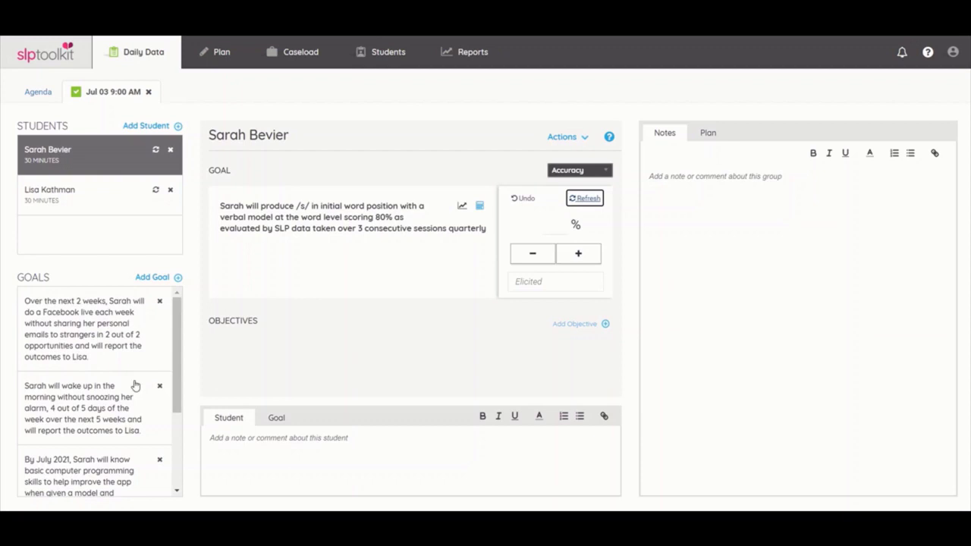
Step: View progress charts for the Facebook live, class attendance and wake-up alarm goals
left_click(119, 336)
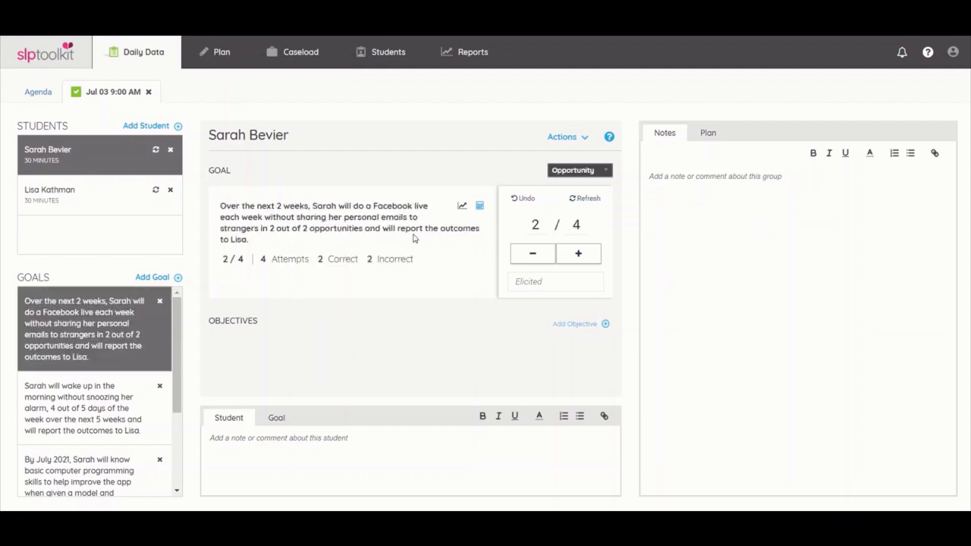
left_click(461, 207)
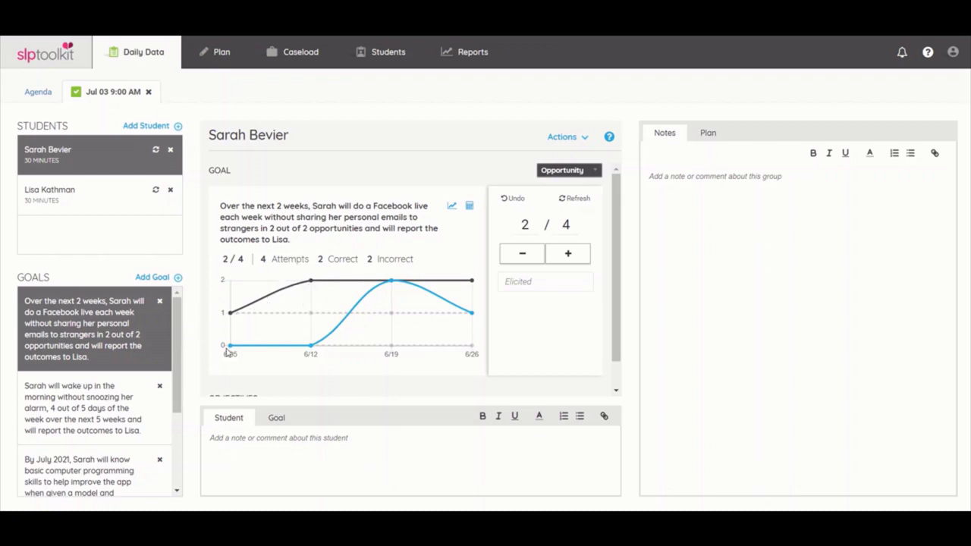
left_click(84, 475)
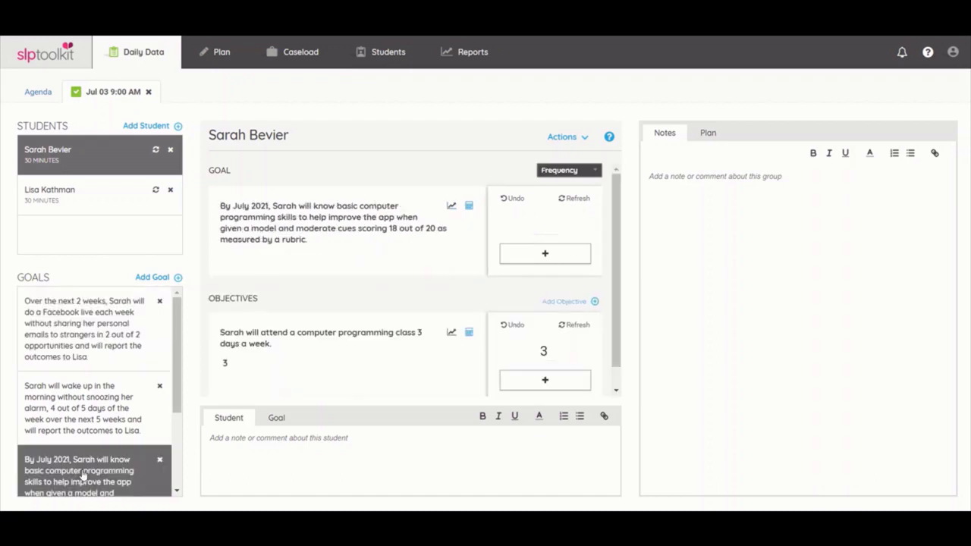
left_click(452, 333)
scroll(455, 323, "down", 2)
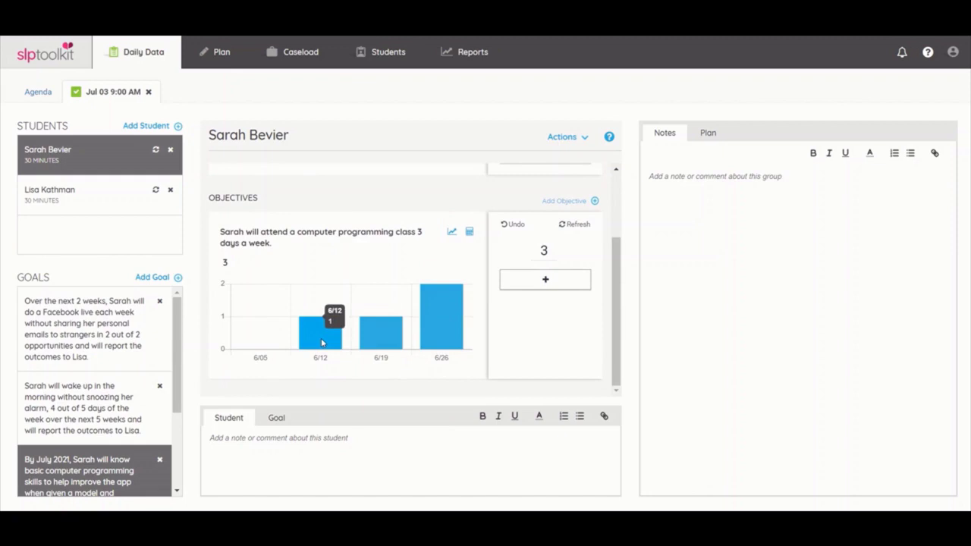
left_click(98, 419)
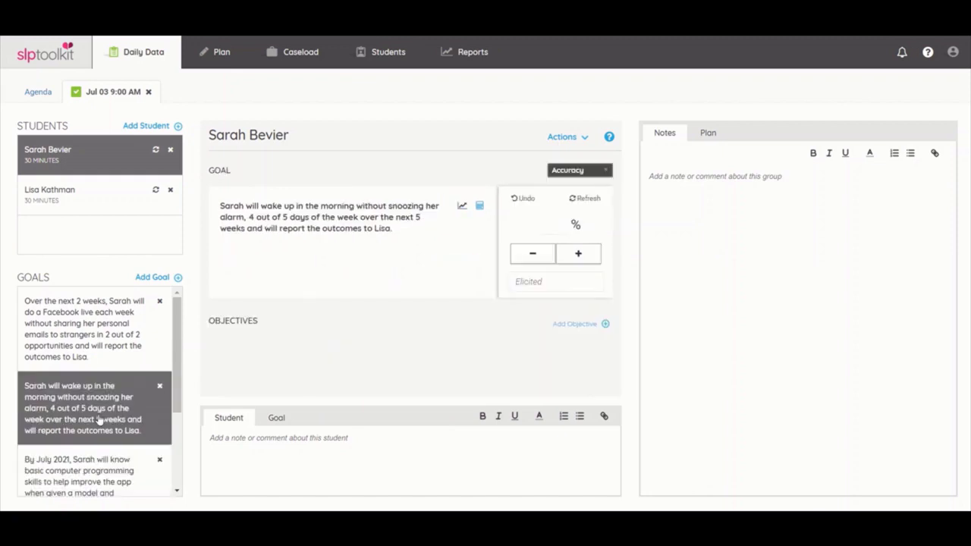
left_click(463, 207)
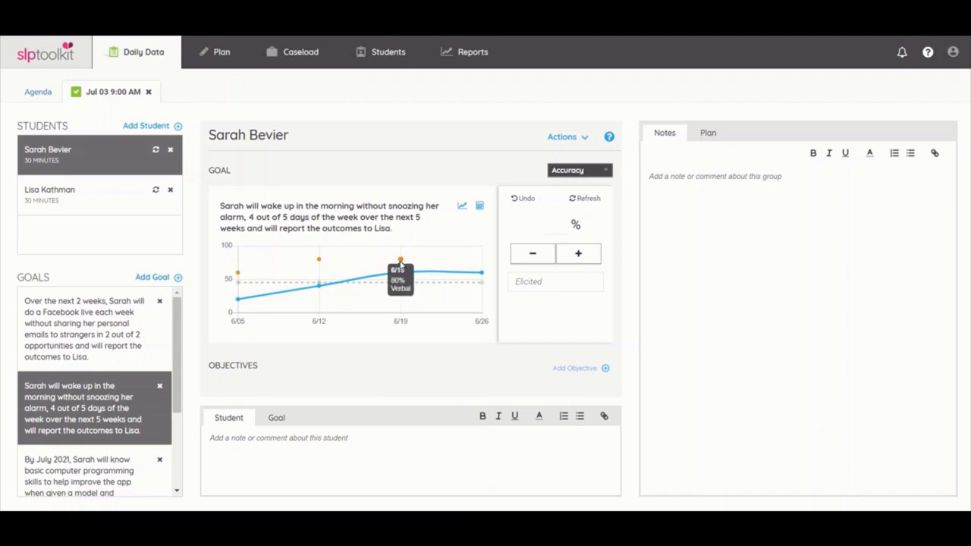
mouse_move(318, 261)
Step: Enter 'Group note' in Notes and paste a four-line bulleted student note
type("Group note")
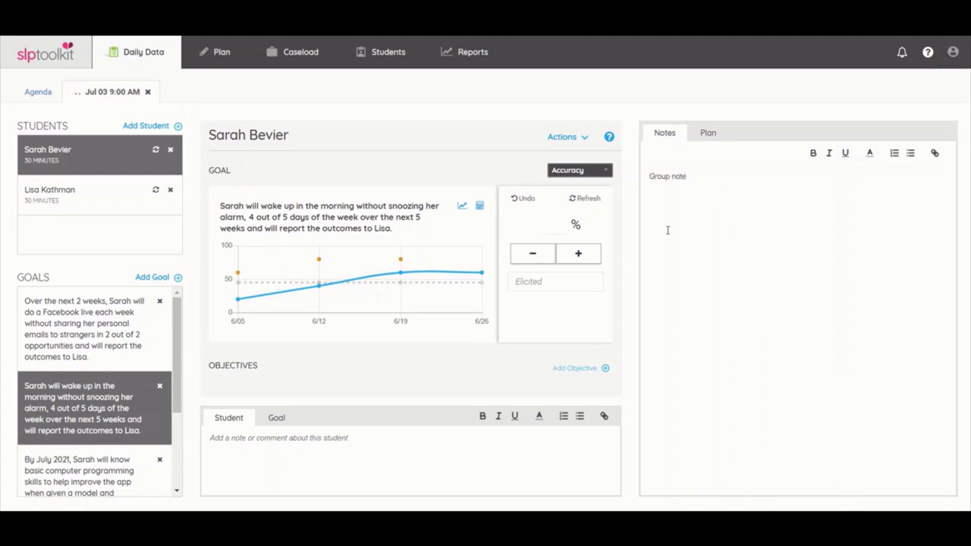
left_click(251, 442)
type("Transcribe language samples Comment on the student's performance Track strategies that are working for the student Other subjective data")
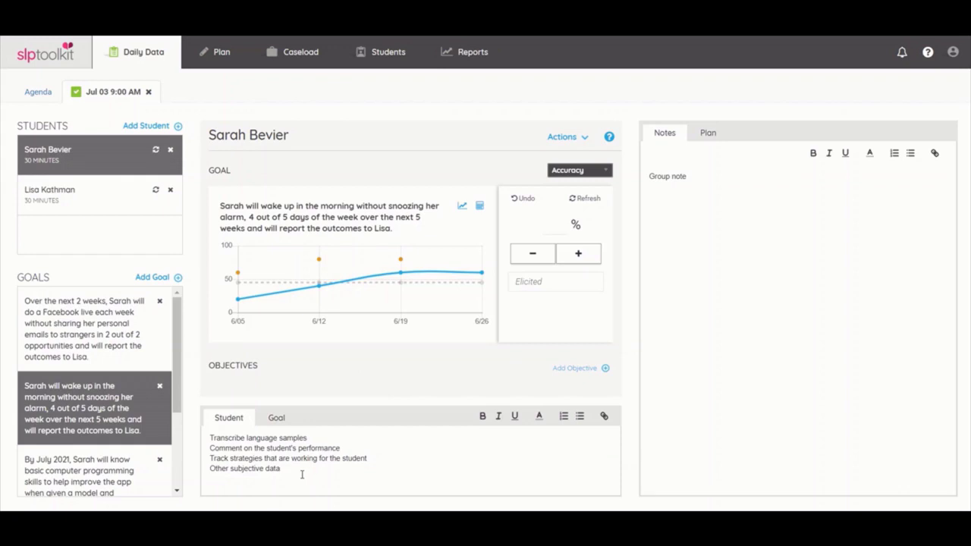
left_click_drag(280, 468, 203, 438)
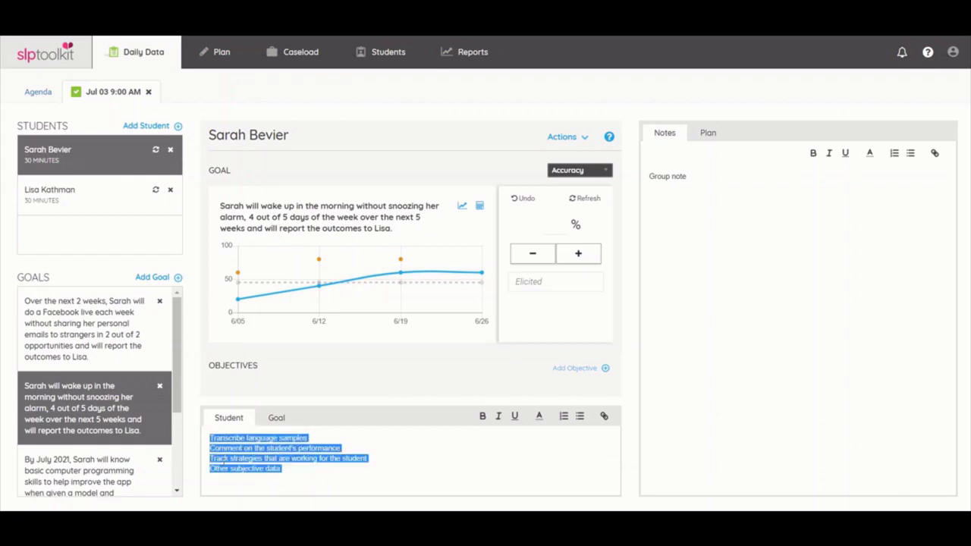
left_click(581, 417)
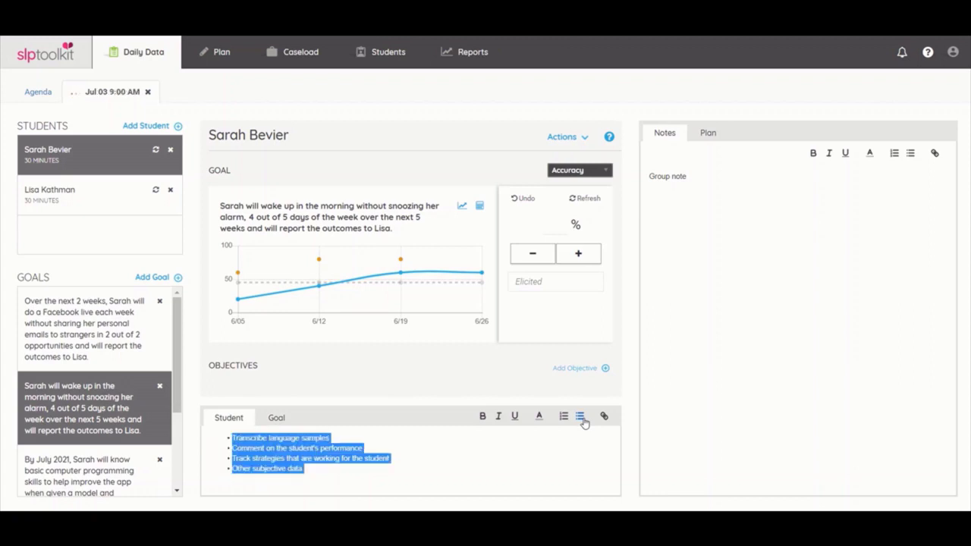
Step: Try linking 'language samples' in the first bullet, then cancel without adding a link
left_click(273, 418)
left_click(229, 422)
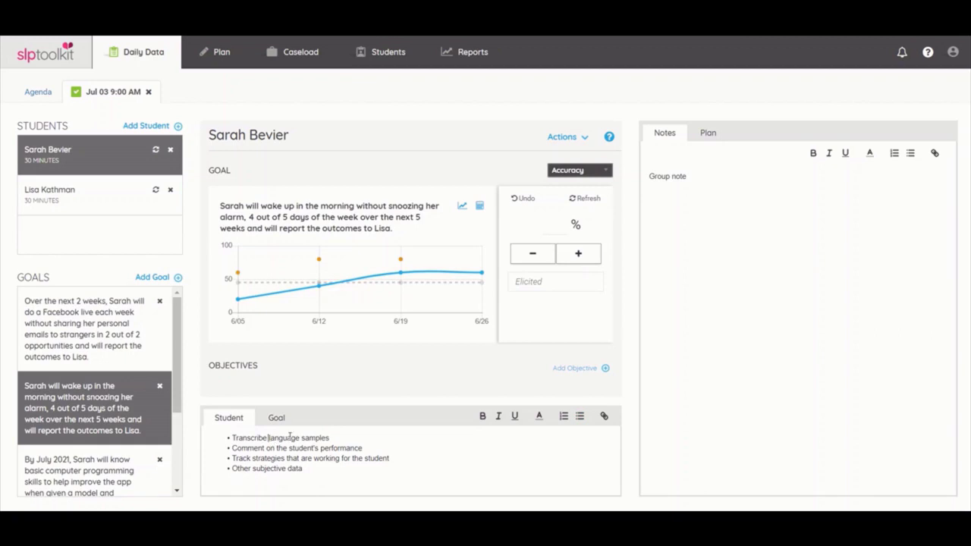
left_click_drag(268, 438, 332, 433)
left_click(605, 417)
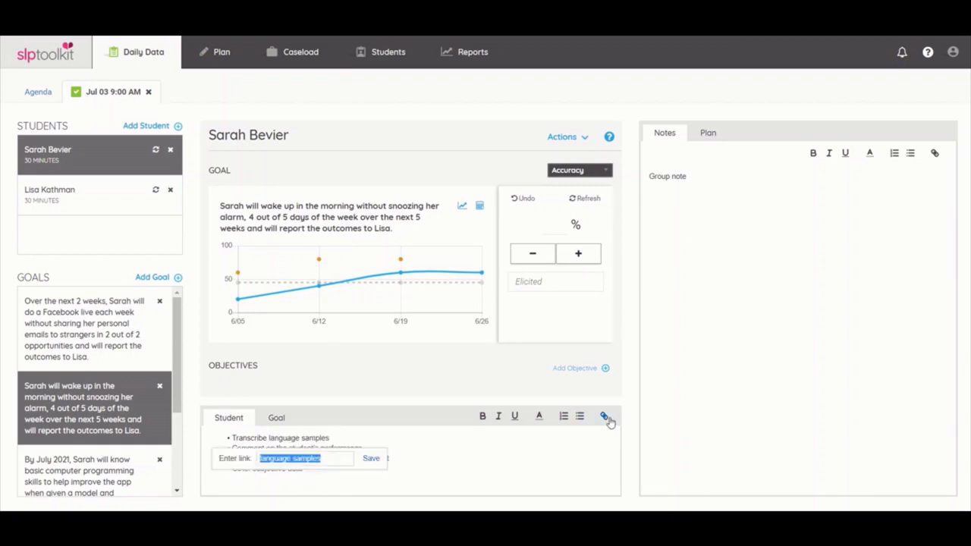
left_click(460, 451)
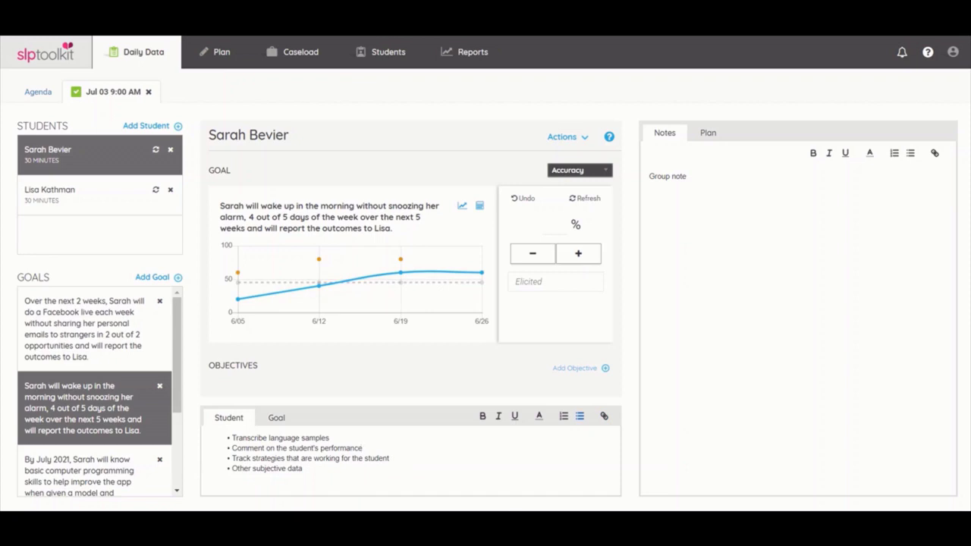
Step: Return to the July 3 agenda and copy a student's session data for billing
left_click(38, 91)
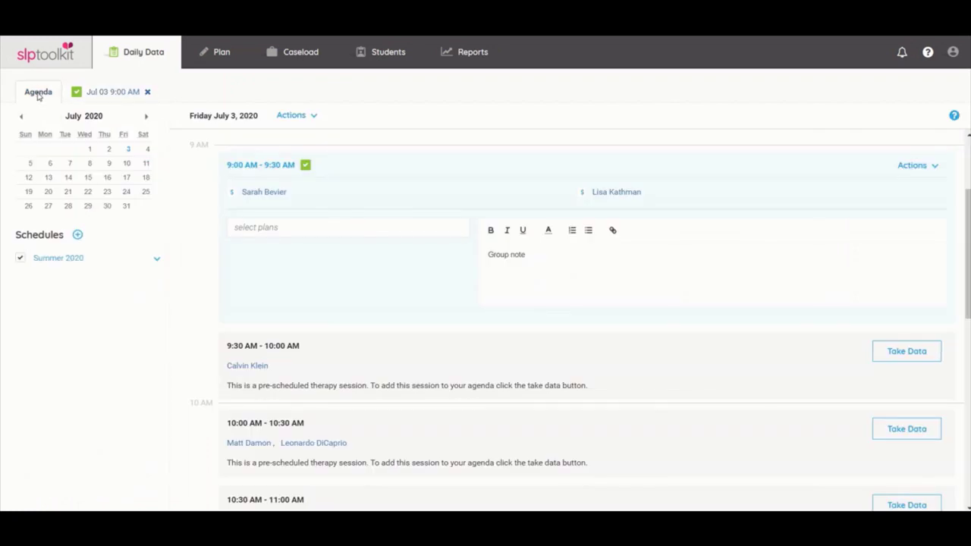
left_click(233, 194)
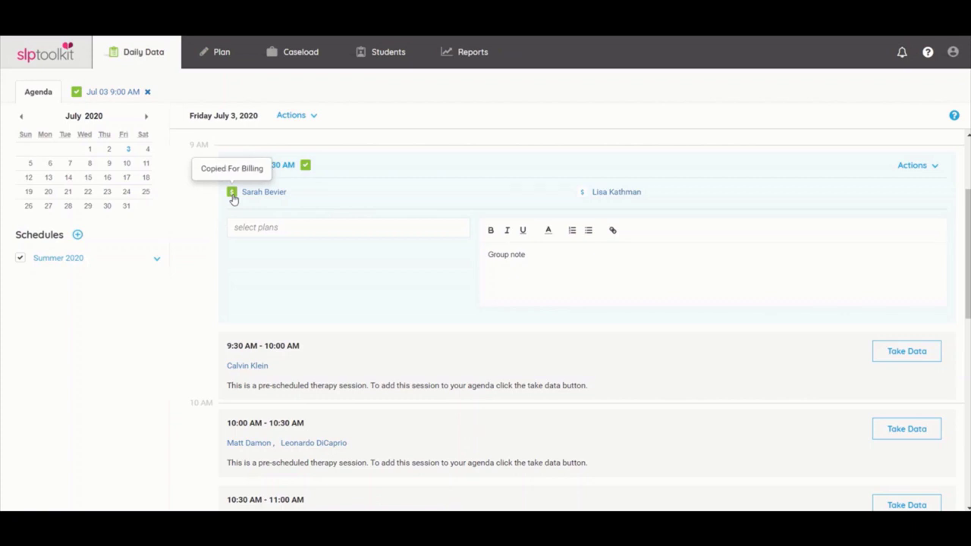
left_click(304, 119)
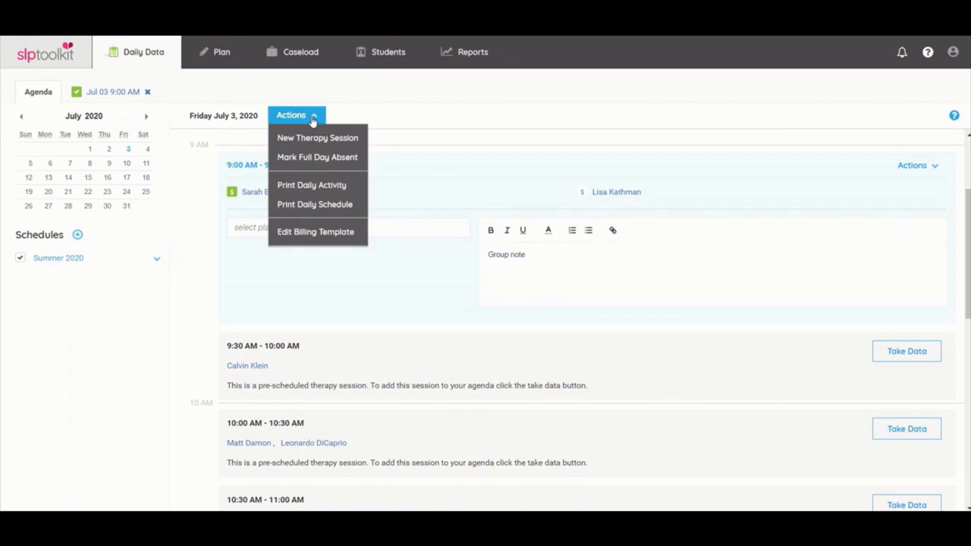
left_click(359, 233)
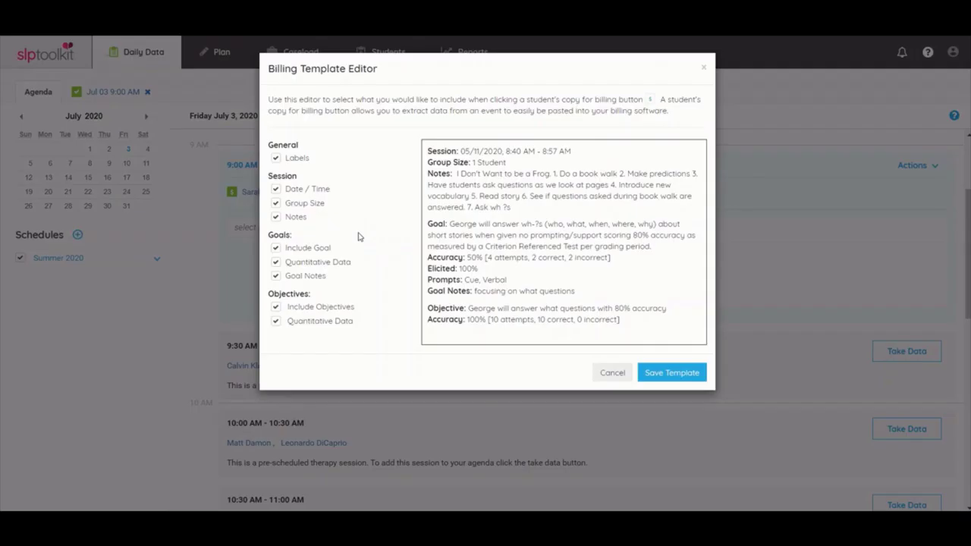
Step: Save a billing template without Notes and Goal Notes, then paste a student's billing copy into Word
left_click(312, 277)
left_click(297, 217)
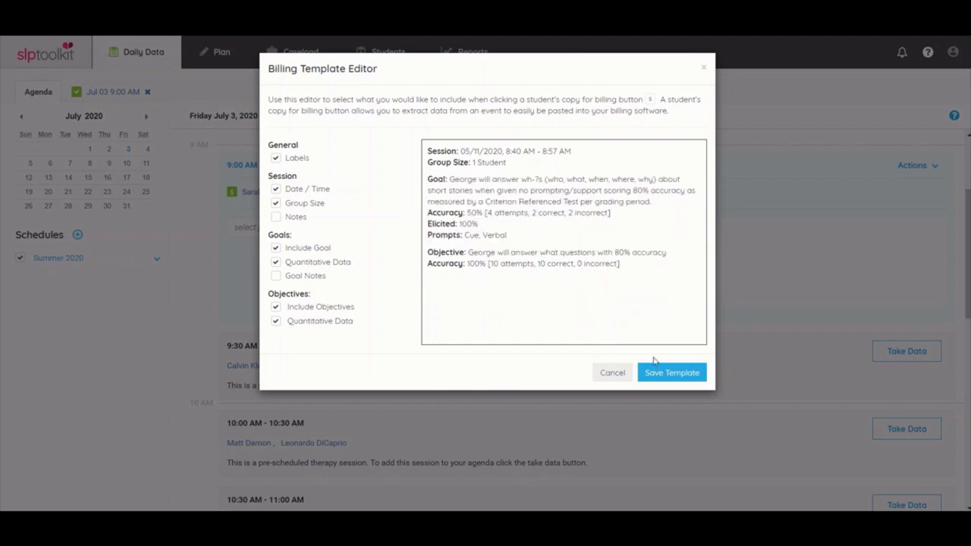
left_click(659, 377)
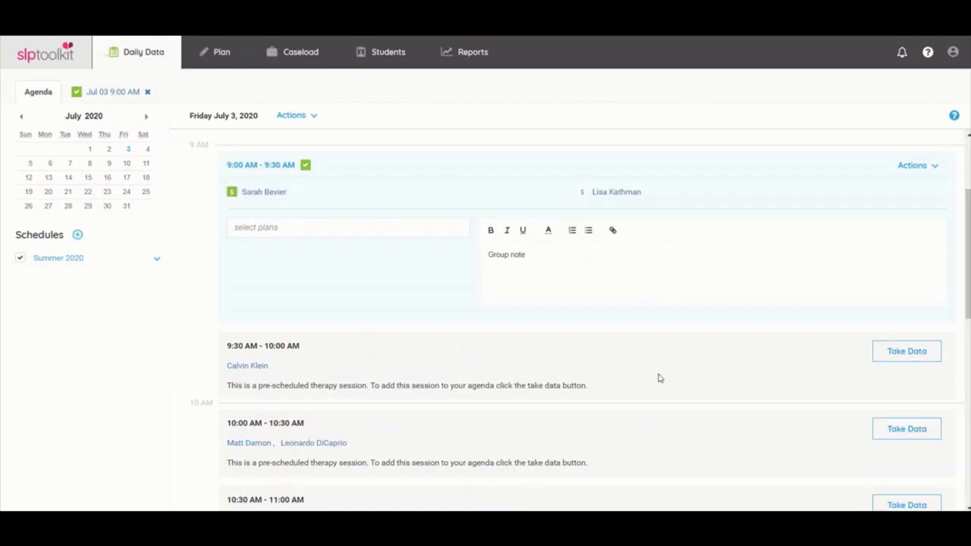
left_click(580, 190)
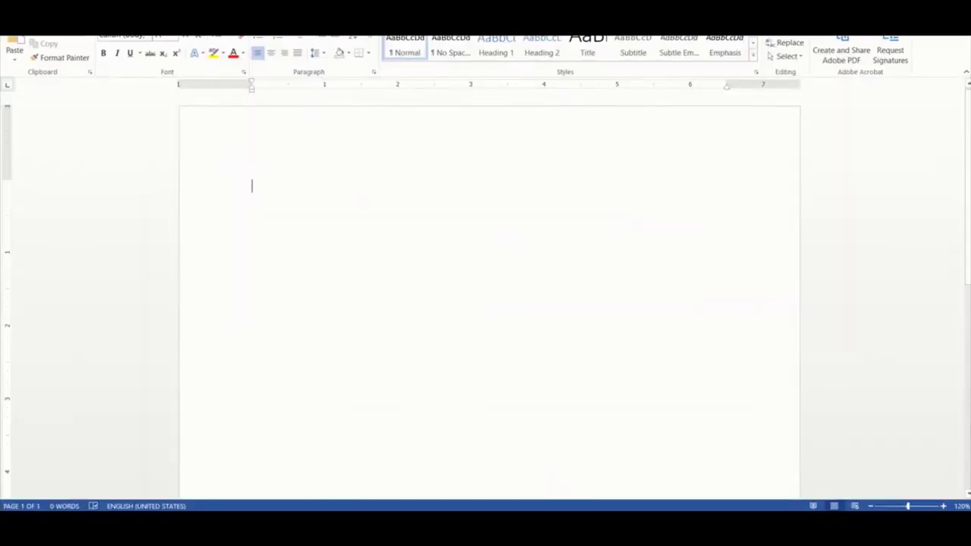
type("Session: 07/03/2020, 9:00 AM - 9:30 AM Group Size: 2 Students  Goal: Lisa will walk her dog at 5am for at least 30 minutes, 4 out of 5 days of the week over the next 5 weeks and will report the outcomes to Sarah. Accuracy: 60%  [5 attempts, 3 correct, 2 incorrect]  Goal: Over the next 3 months, Lisa will remain 6 ft away from Sarah when laughing in order to follow CDC guidelines with 100% accuracy as measured by reports from Sarah. Frequency: 3")
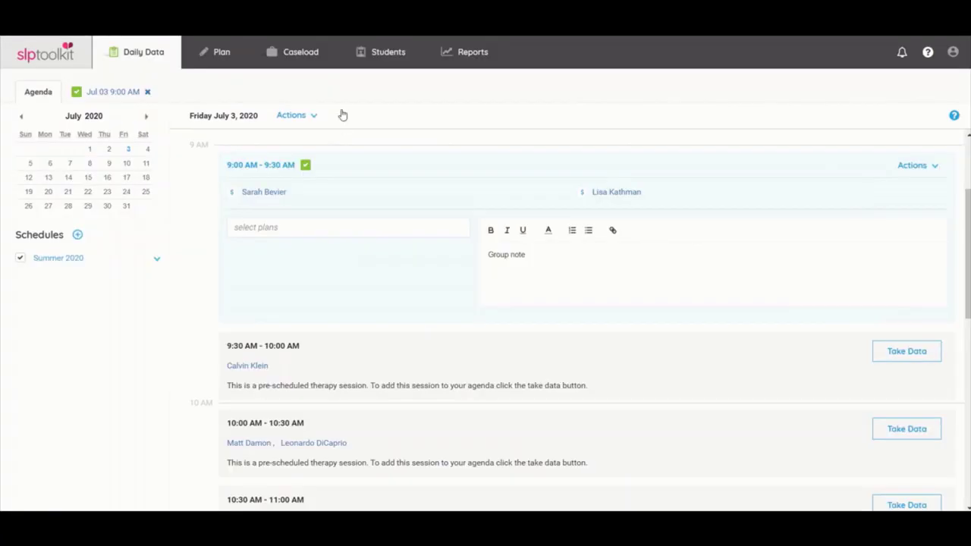
Step: Print the Jul 03, 2020 daily activity report, check the 2 / 4 score, then close the printout
left_click(310, 118)
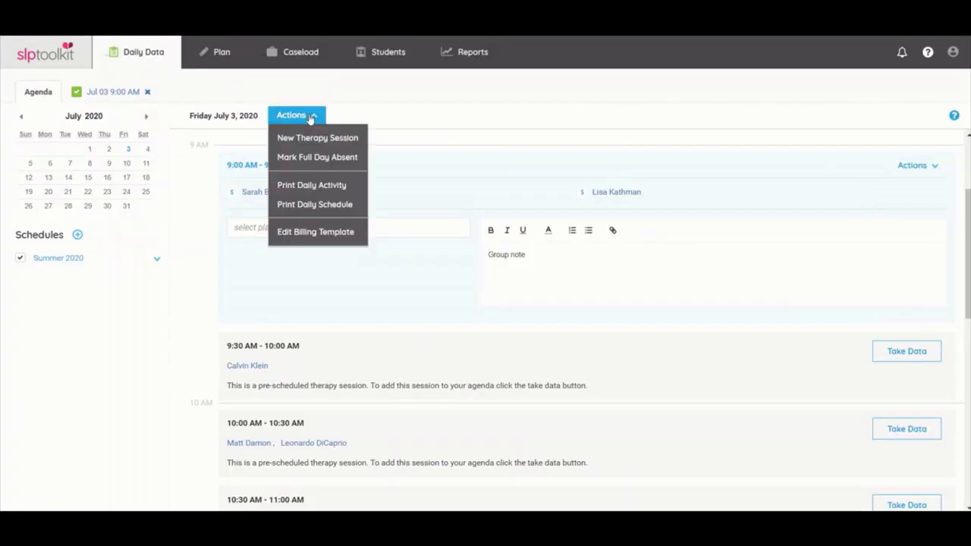
left_click(342, 190)
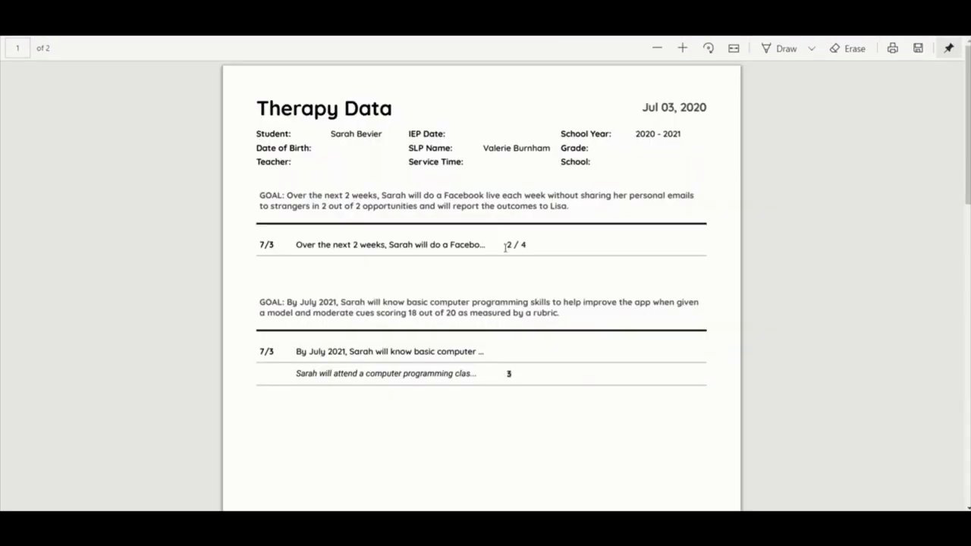
left_click_drag(505, 247, 534, 243)
key("ctrl+w")
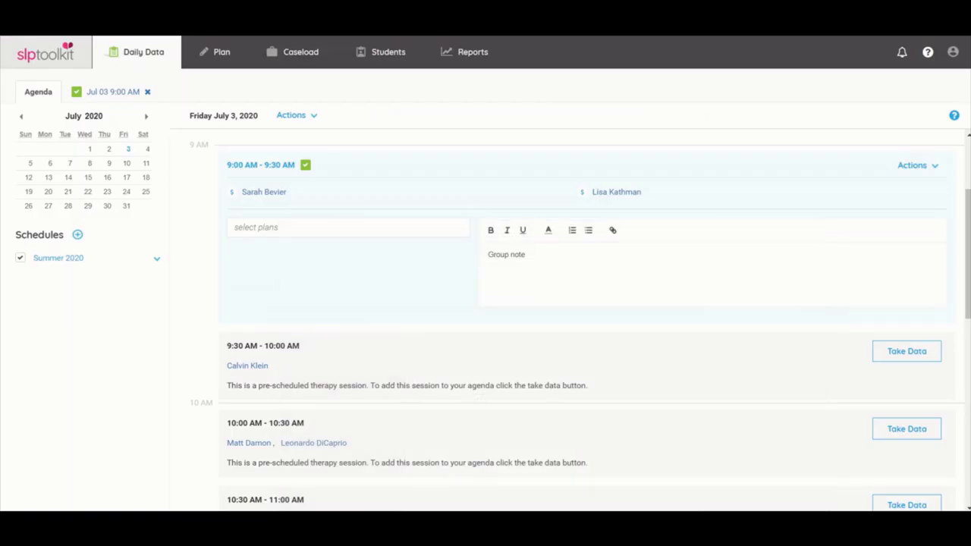
Step: Start a Data Sorted By Goal report and add both students from the 9:00 session
left_click(475, 62)
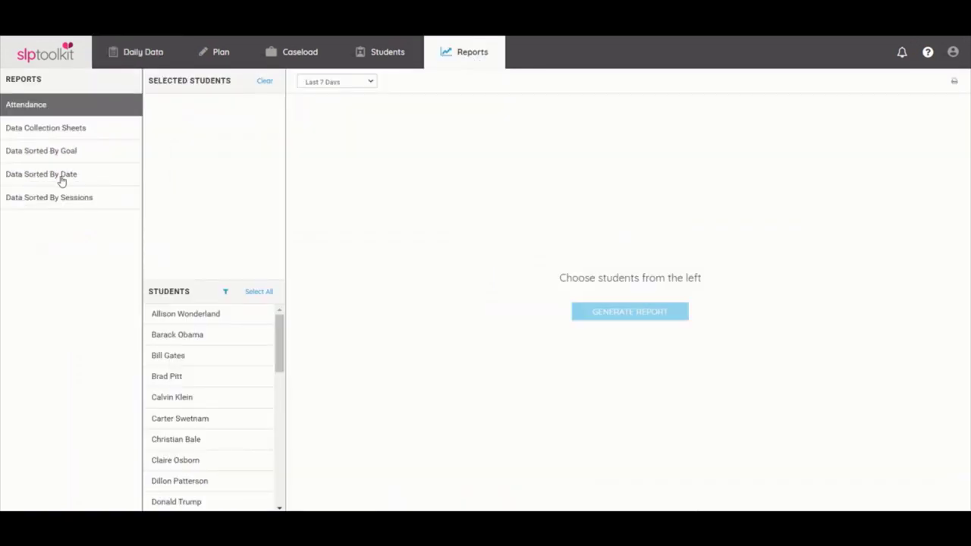
left_click(81, 159)
left_click(225, 292)
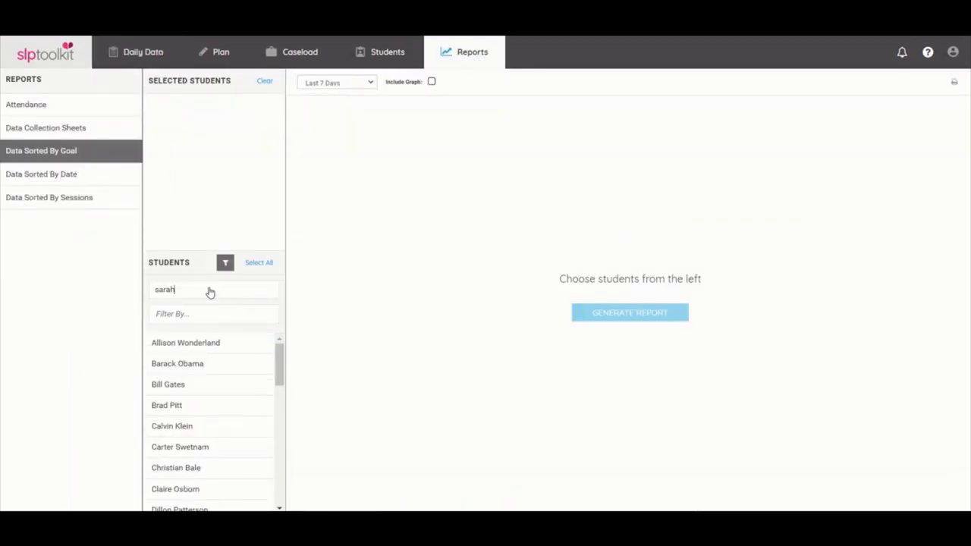
left_click(210, 290)
type("lisa")
left_click(193, 347)
left_click_drag(189, 294, 121, 285)
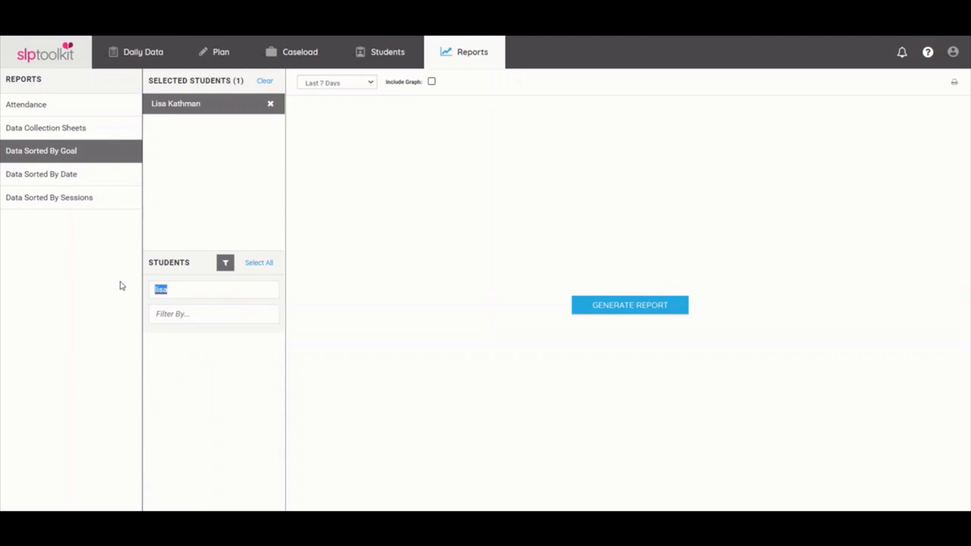
type("sara")
left_click(193, 345)
Step: Generate the report for the last 30 days and refresh it with goal graphs included
left_click(336, 82)
left_click(334, 117)
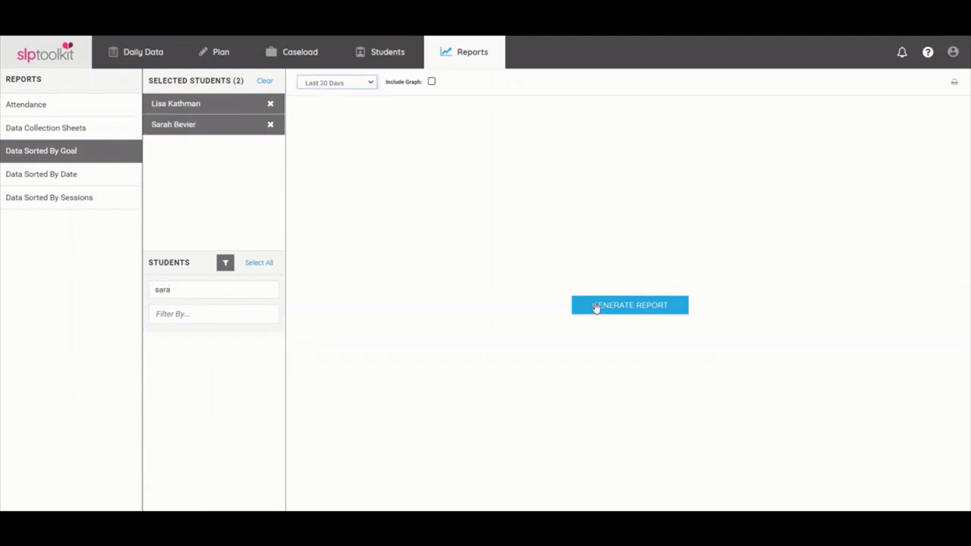
left_click(597, 307)
scroll(900, 192, "down", 5)
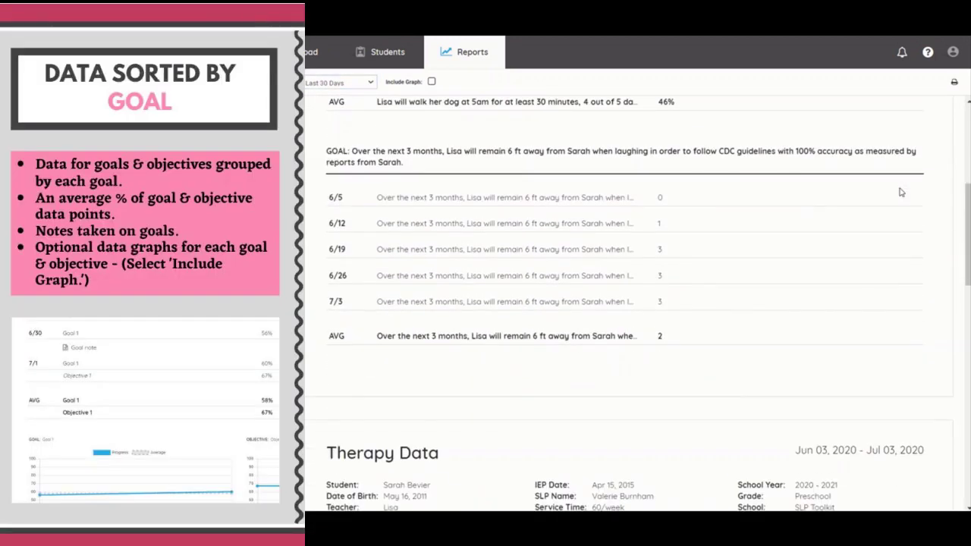
scroll(901, 192, "down", 3)
scroll(900, 192, "up", 4)
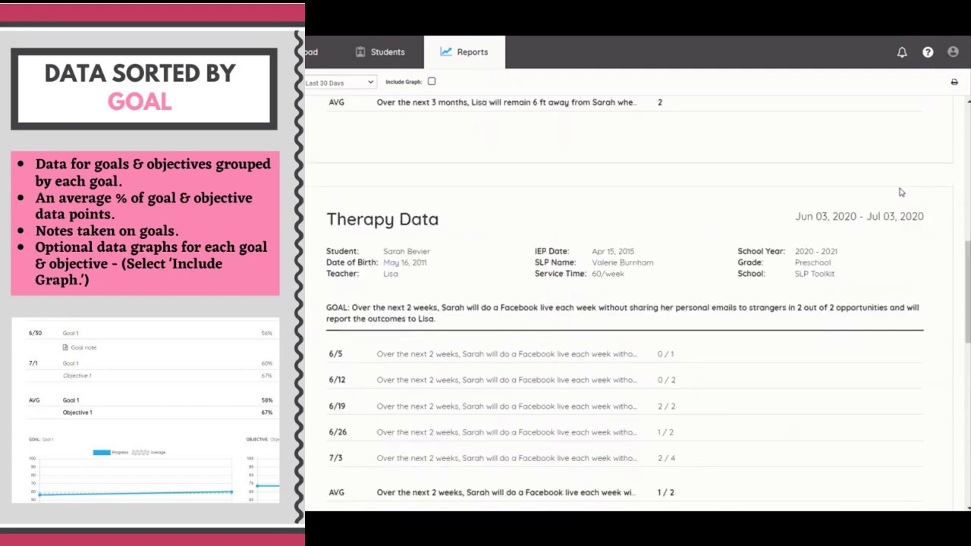
scroll(901, 191, "up", 3)
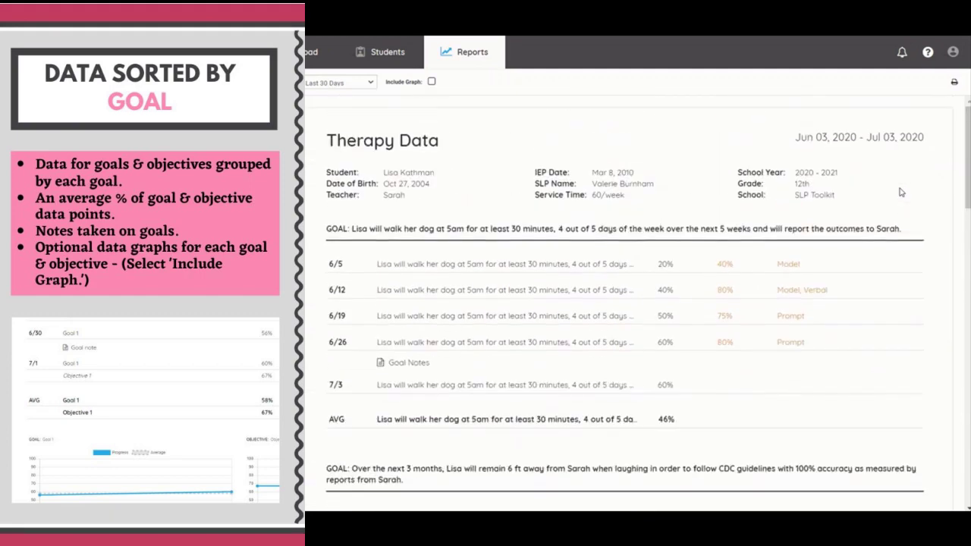
left_click(431, 82)
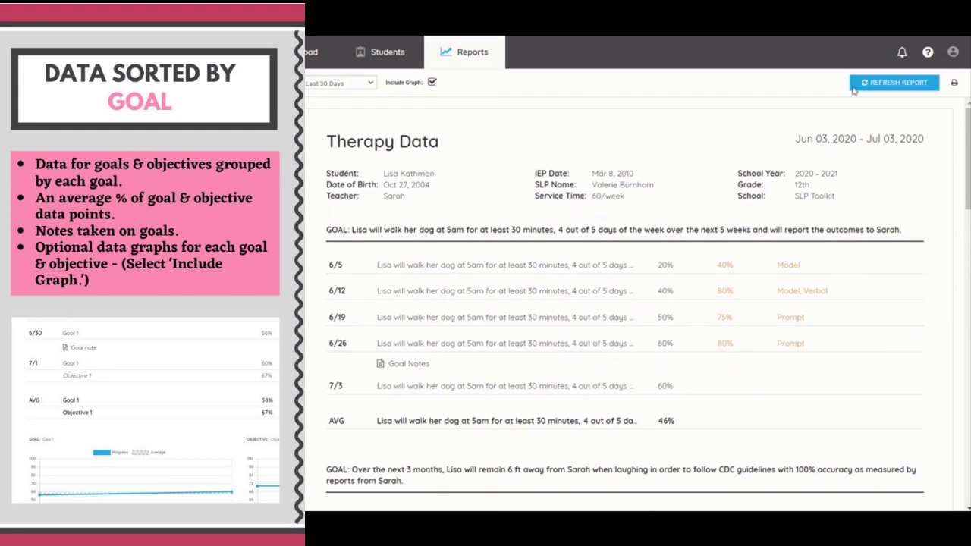
left_click(872, 83)
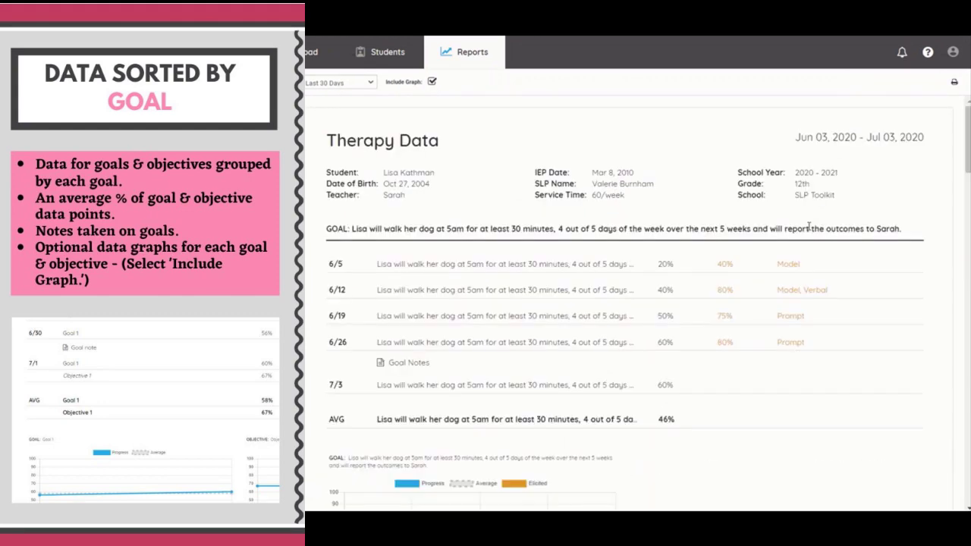
scroll(809, 227, "down", 3)
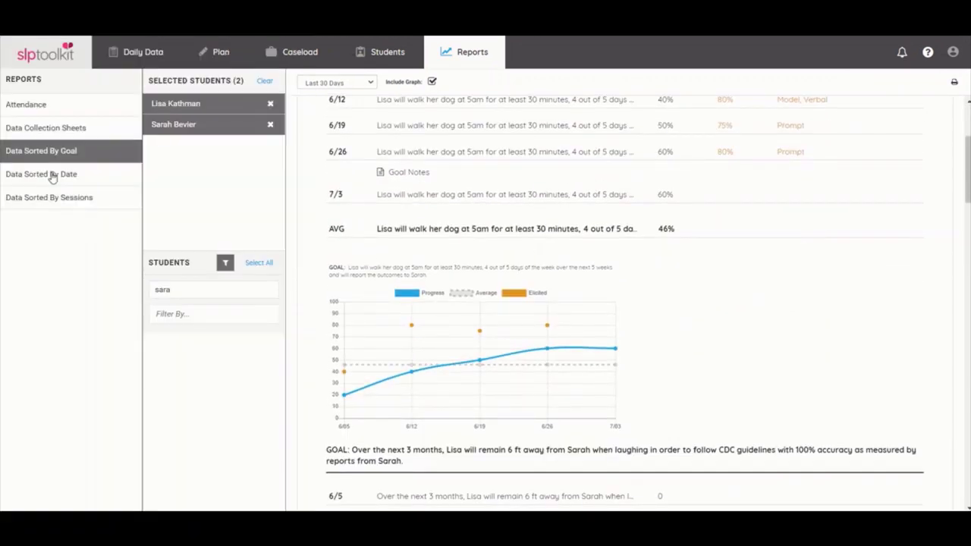
Step: Review both students' Data Sorted By Date report, then switch to Data Sorted By Sessions
left_click(52, 175)
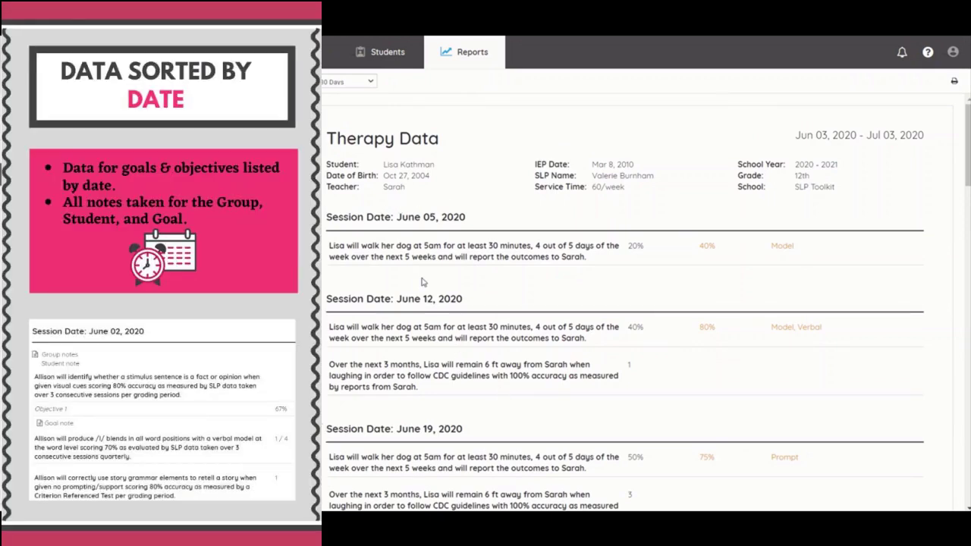
scroll(421, 282, "down", 5)
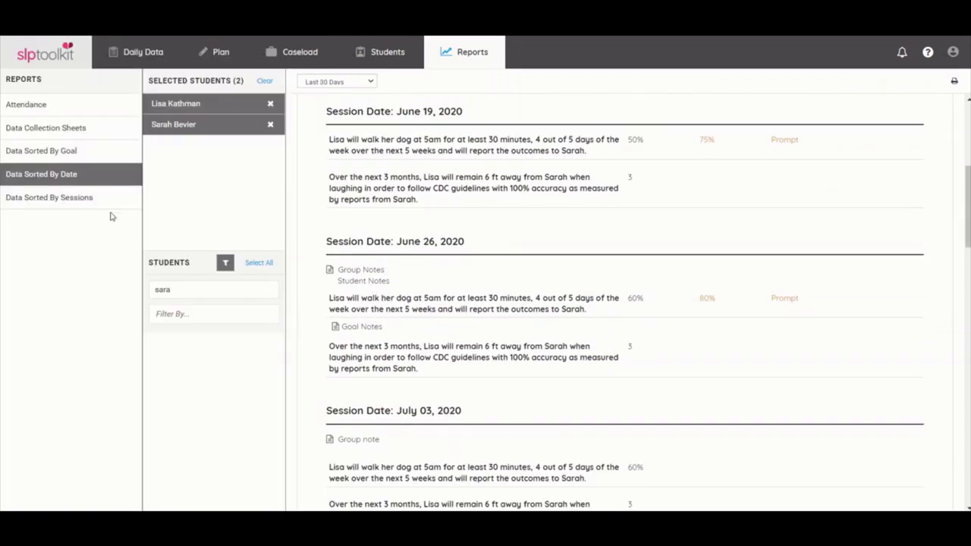
left_click(80, 198)
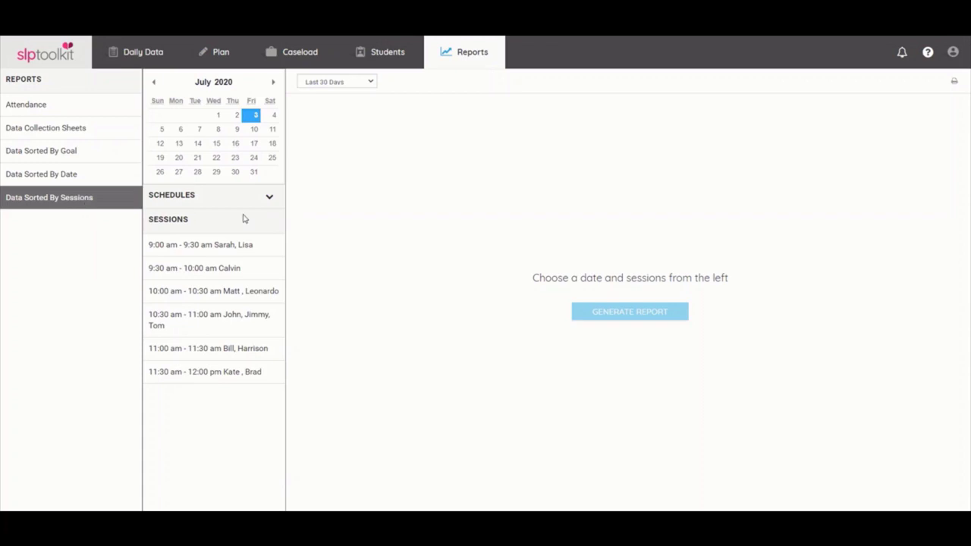
Step: Generate the Therapy Data report for the July 3, 9:00–9:30 am session and review its goals and notes
left_click(239, 245)
left_click(596, 305)
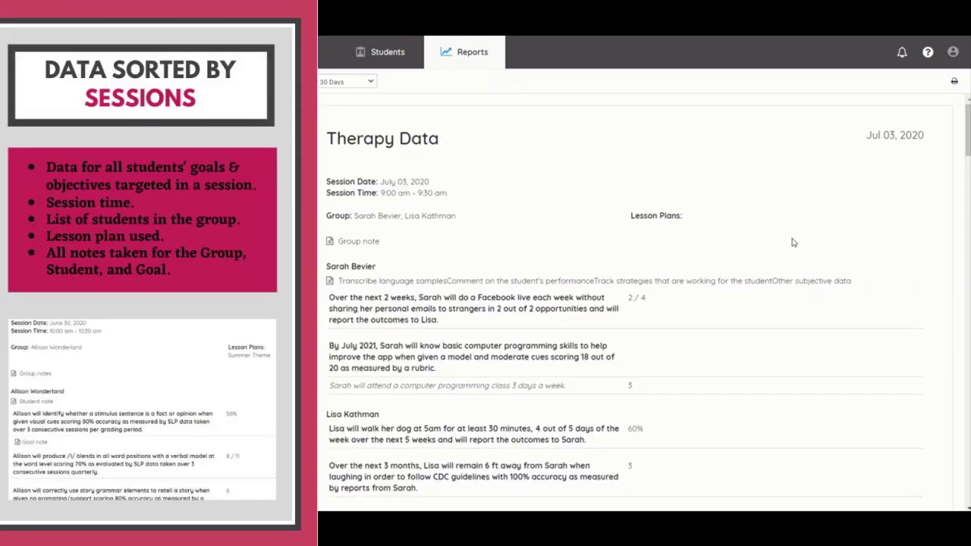
scroll(794, 242, "down", 2)
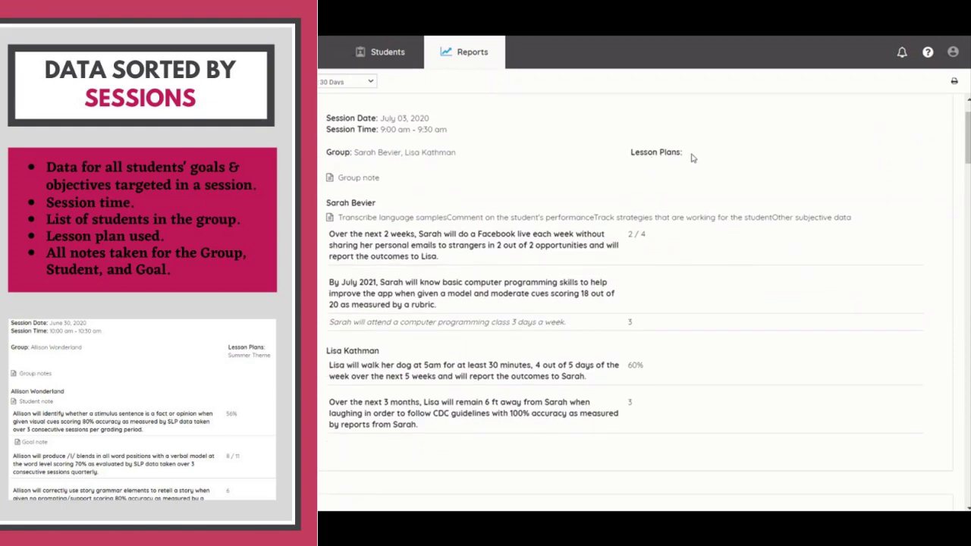
scroll(691, 158, "down", 5)
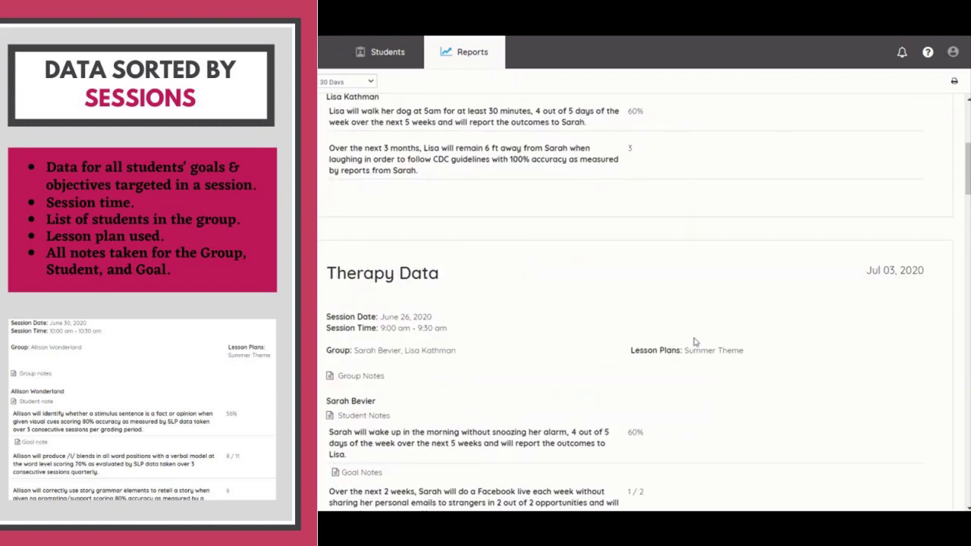